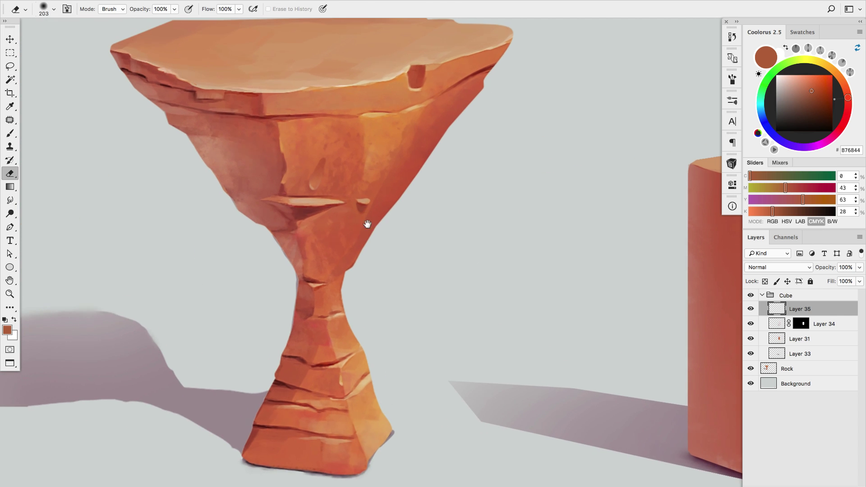
- Create a new layer at the top of the Cube group for the block's surface texture
{"action": "key", "text": "v"}
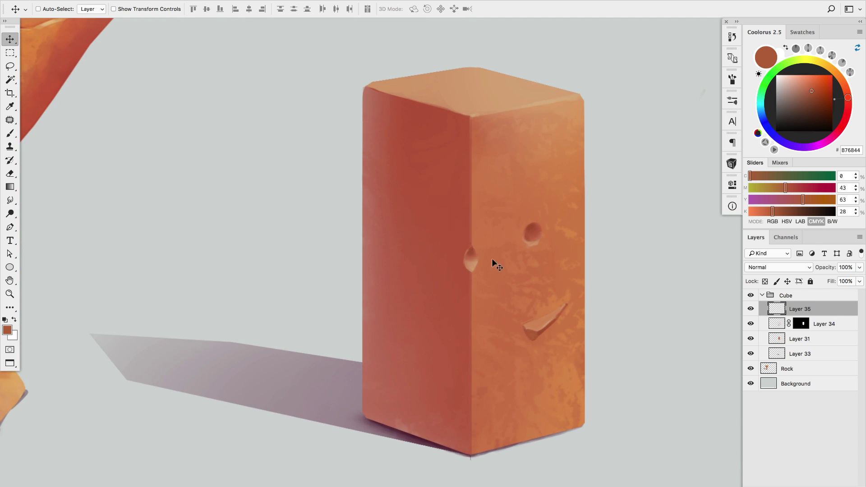
{"action": "key", "text": "b"}
{"action": "key", "text": "ctrl+shift+alt+n"}
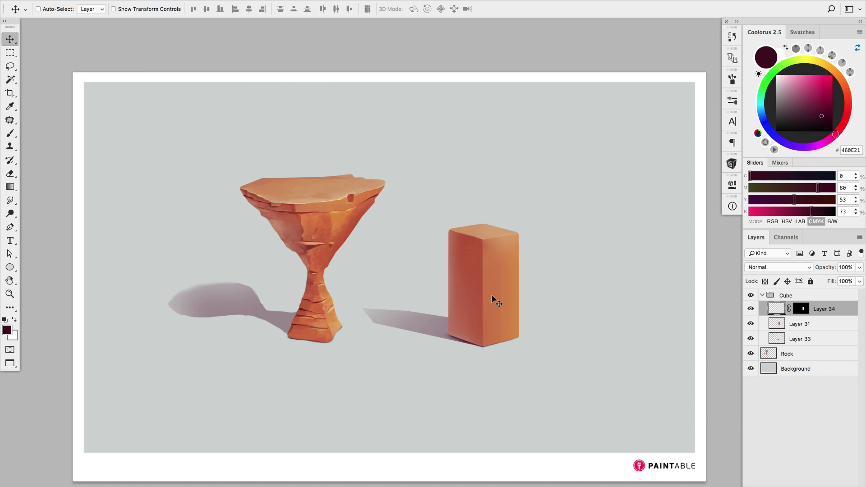
- Choose the rough textured 125 px brush preset for painting the block's surface
{"action": "key", "text": "b"}
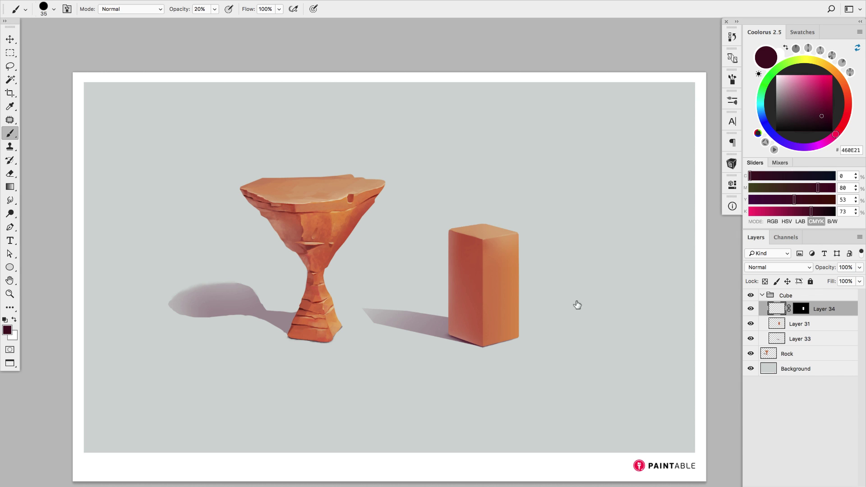
{"action": "right_click", "coordinate": [577, 305]}
{"action": "scroll", "coordinate": [604, 446], "scroll_direction": "down", "scroll_amount": 3}
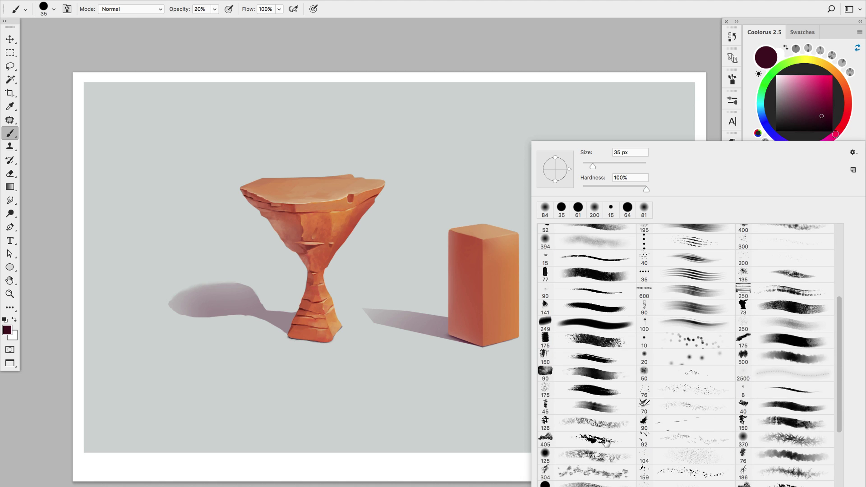
{"action": "scroll", "coordinate": [608, 441], "scroll_direction": "down", "scroll_amount": 1}
{"action": "double_click", "coordinate": [603, 439]}
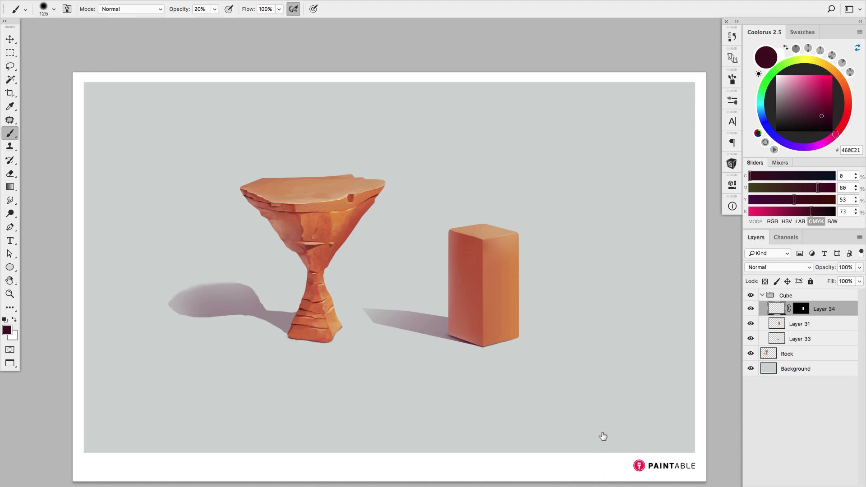
{"action": "left_click_drag", "start_coordinate": [467, 306], "coordinate": [508, 307]}
- Stamp rough red texture over the block at 100% opacity and 395 px, using the red sampled near its front edge
{"action": "key", "text": "o"}
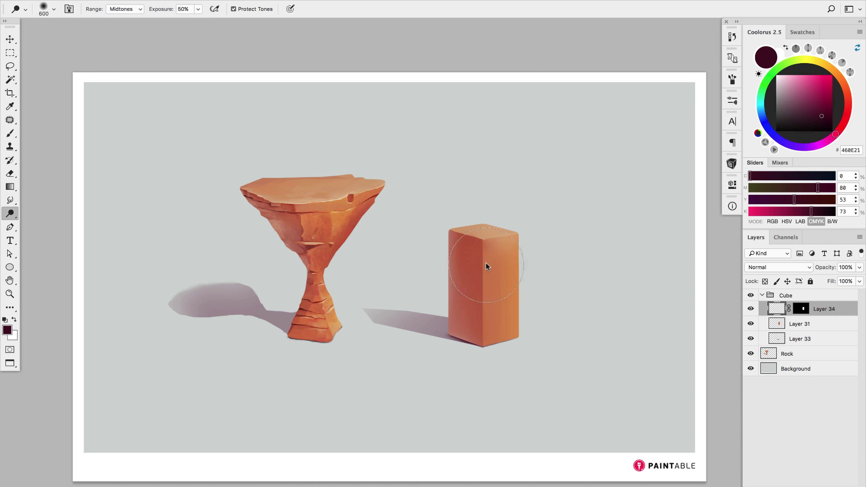
{"action": "key", "text": "b"}
{"action": "left_click", "coordinate": [480, 251], "text": "alt"}
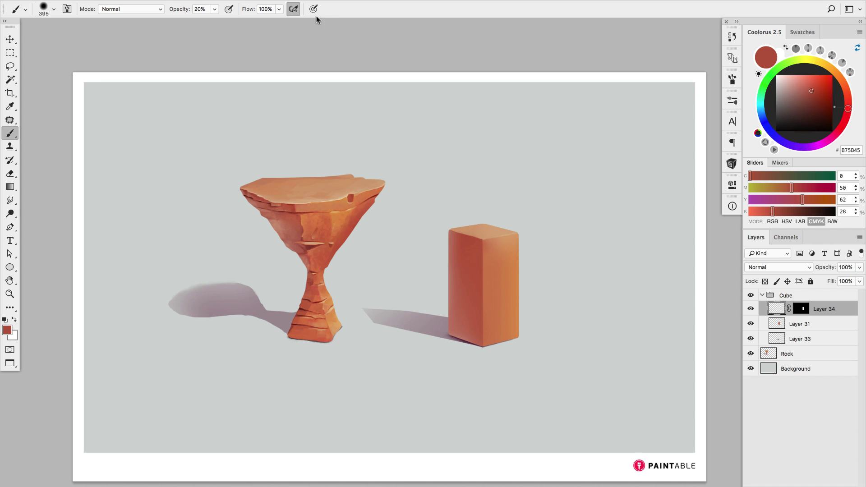
{"action": "left_click", "coordinate": [214, 9]}
{"action": "left_click_drag", "start_coordinate": [217, 21], "coordinate": [421, 199]}
{"action": "mouse_move", "coordinate": [487, 253]}
{"action": "left_mouse_down"}
{"action": "mouse_move", "coordinate": [469, 344]}
{"action": "mouse_move", "coordinate": [517, 364]}
{"action": "left_mouse_up"}
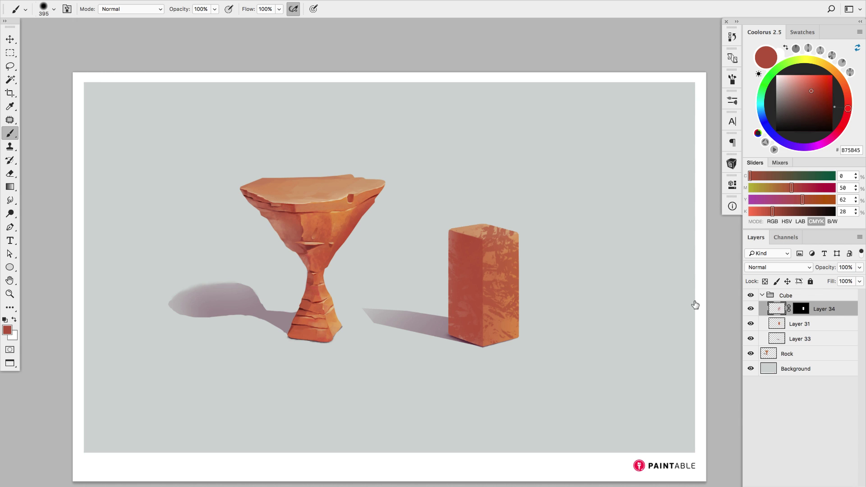
{"action": "left_click_drag", "start_coordinate": [497, 292], "coordinate": [508, 298]}
- Erase the texture from the block's top face and fade it across the side faces with the soft eraser
{"action": "key", "text": "e"}
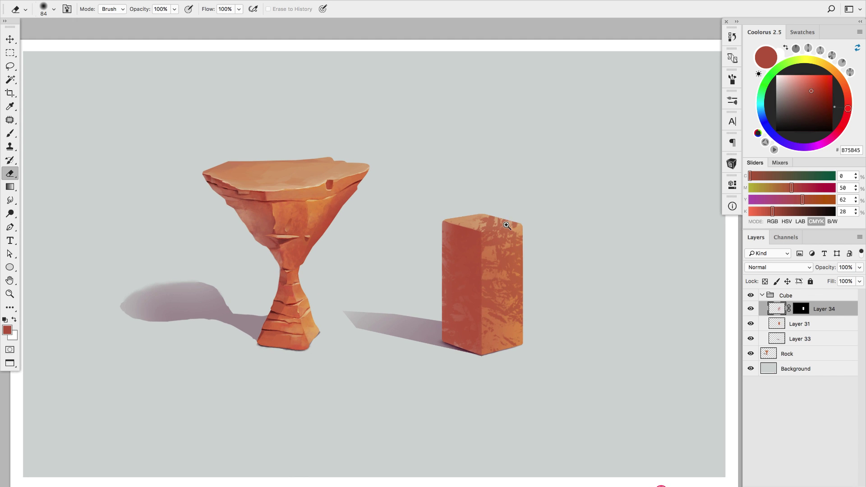
{"action": "left_click_drag", "start_coordinate": [507, 226], "coordinate": [489, 218]}
{"action": "left_click_drag", "start_coordinate": [460, 224], "coordinate": [478, 240]}
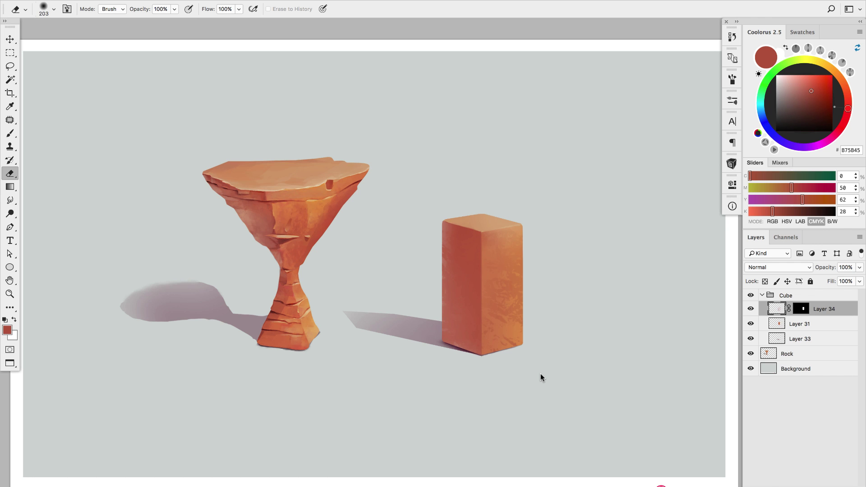
- Add more texture near the lower corner of the block's right face and soften it with the 203 px eraser
{"action": "scroll", "coordinate": [513, 290], "scroll_direction": "up", "scroll_amount": 3}
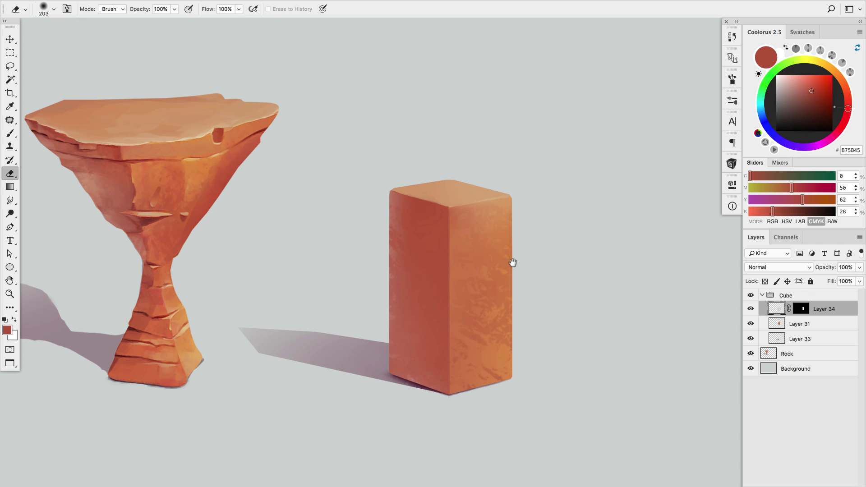
{"action": "key", "text": "b"}
{"action": "mouse_move", "coordinate": [493, 343]}
{"action": "left_mouse_down"}
{"action": "mouse_move", "coordinate": [486, 378]}
{"action": "mouse_move", "coordinate": [533, 378]}
{"action": "mouse_move", "coordinate": [496, 367]}
{"action": "mouse_move", "coordinate": [495, 384]}
{"action": "mouse_move", "coordinate": [543, 361]}
{"action": "left_mouse_up"}
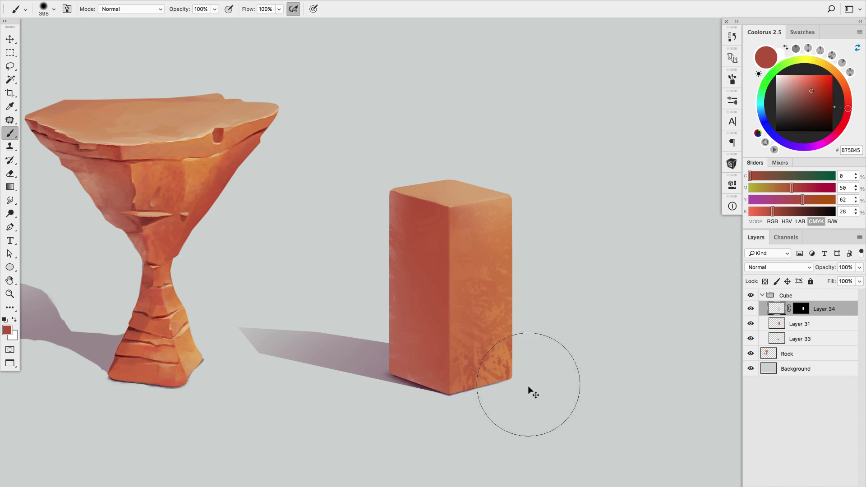
{"action": "key", "text": "e"}
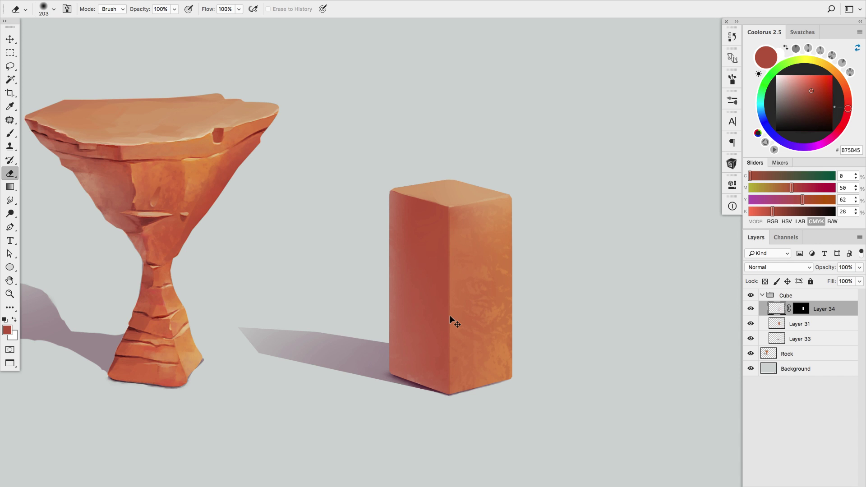
- Create a new layer above the texture layer and choose a small brush reduced to 9 px
{"action": "key", "text": "ctrl+shift+alt+n"}
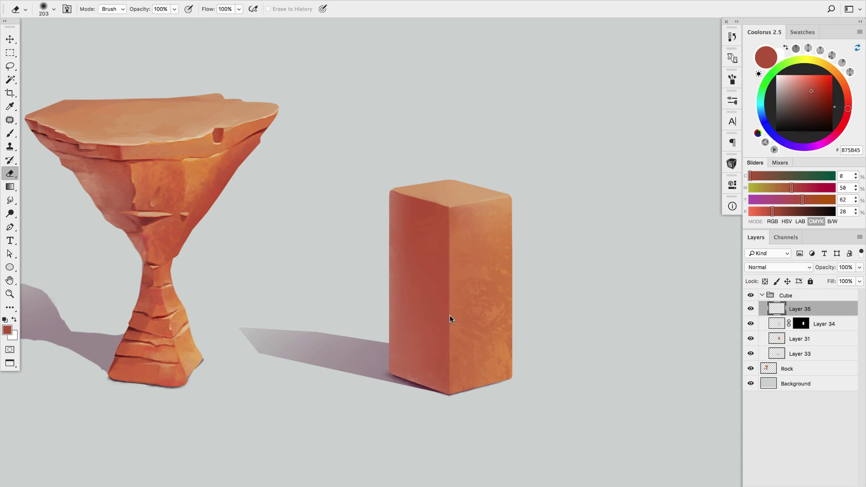
{"action": "key", "text": "b"}
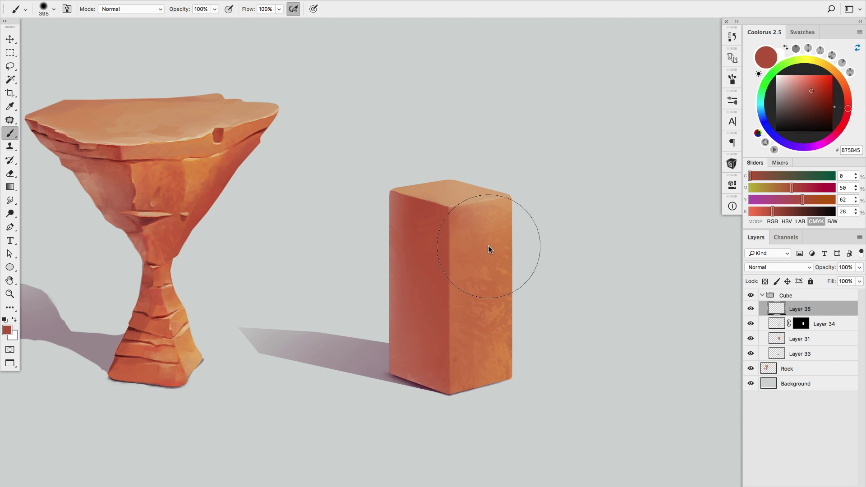
{"action": "right_click", "coordinate": [483, 259]}
{"action": "double_click", "coordinate": [563, 253]}
{"action": "key", "text": "bracketleft"}
{"action": "key", "text": "bracketleft"}
{"action": "key", "text": "bracketleft"}
{"action": "key", "text": "bracketleft"}
{"action": "key", "text": "bracketleft"}
{"action": "key", "text": "bracketleft"}
{"action": "key", "text": "bracketleft"}
{"action": "key", "text": "bracketleft"}
{"action": "mouse_move", "coordinate": [478, 280]}
{"action": "left_mouse_down"}
{"action": "mouse_move", "coordinate": [496, 295]}
{"action": "mouse_move", "coordinate": [506, 278]}
{"action": "mouse_move", "coordinate": [458, 252]}
{"action": "mouse_move", "coordinate": [479, 251]}
{"action": "left_mouse_up"}
{"action": "key", "text": "ctrl+z"}
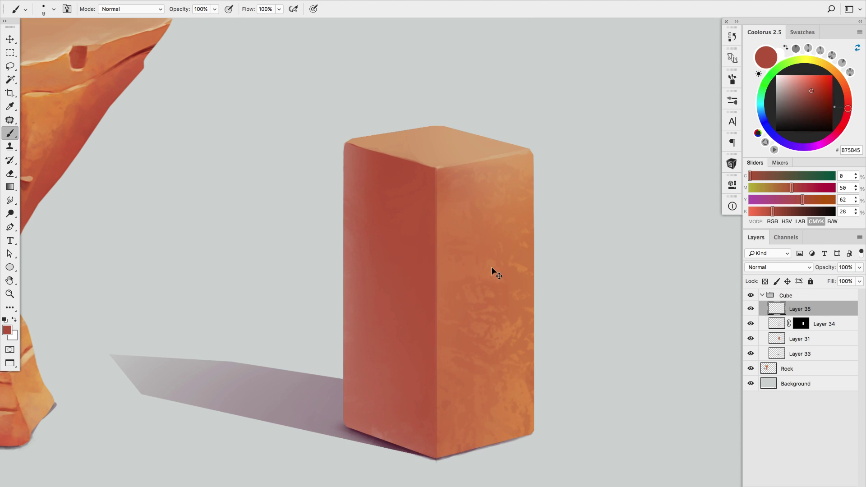
{"action": "left_click_drag", "start_coordinate": [491, 267], "coordinate": [499, 261]}
{"action": "key", "text": "ctrl+z"}
- Paint a short pale highlight stroke on the block's right face using colour D6AC85 sampled from the lit top edge
{"action": "left_click_drag", "start_coordinate": [506, 278], "coordinate": [527, 283]}
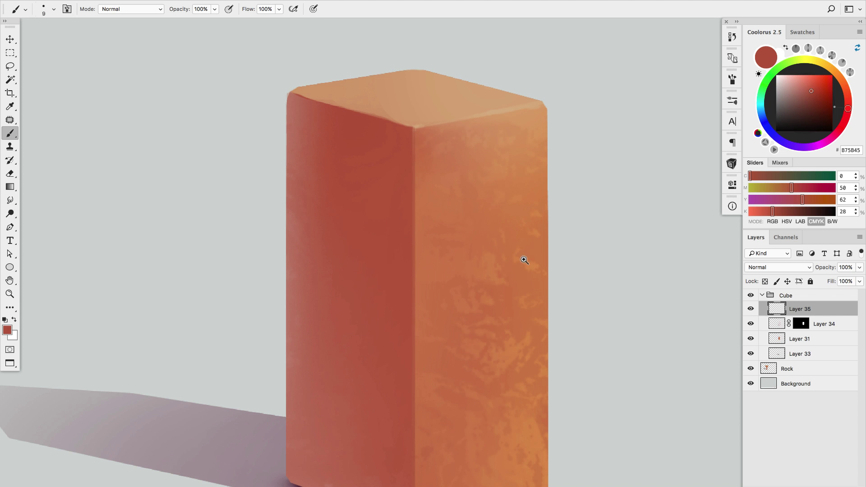
{"action": "left_click", "coordinate": [419, 125], "text": "alt"}
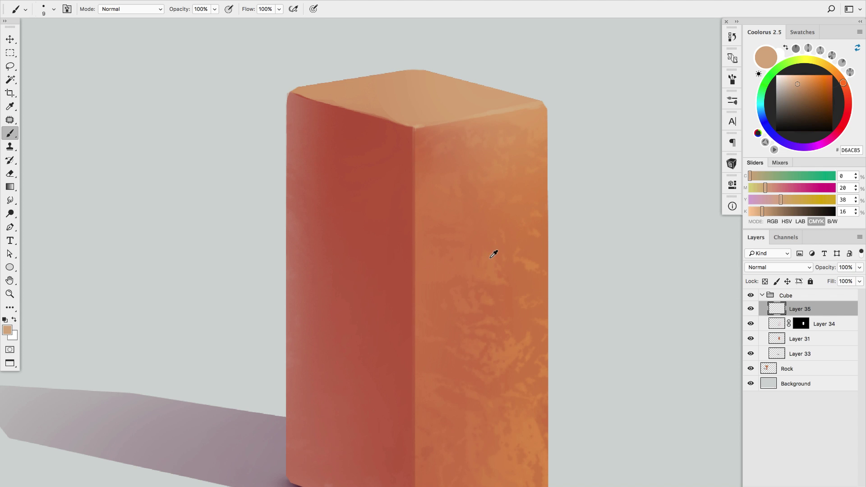
{"action": "left_click_drag", "start_coordinate": [477, 278], "coordinate": [499, 283]}
- Paint a round red hole just above the highlight with colour sampled from the shaded face, and smudge its edges
{"action": "left_click", "coordinate": [393, 216], "text": "alt"}
{"action": "left_click_drag", "start_coordinate": [487, 271], "coordinate": [497, 267]}
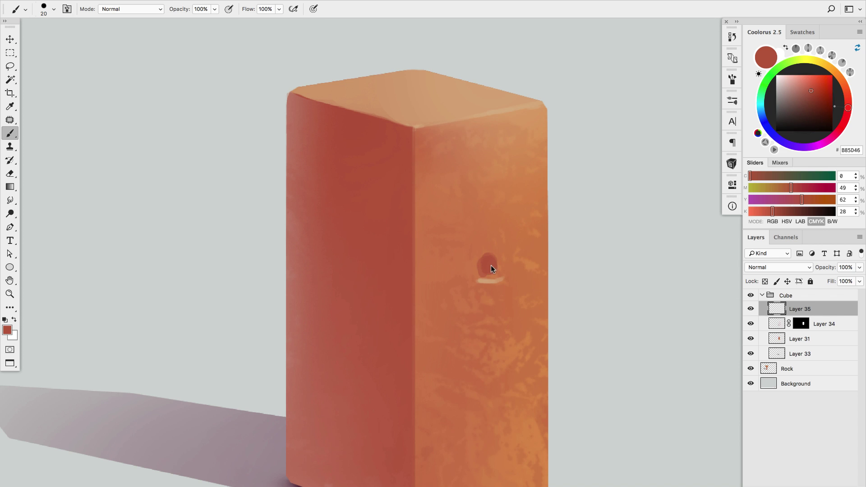
{"action": "key", "text": "r"}
{"action": "left_click_drag", "start_coordinate": [491, 268], "coordinate": [492, 272]}
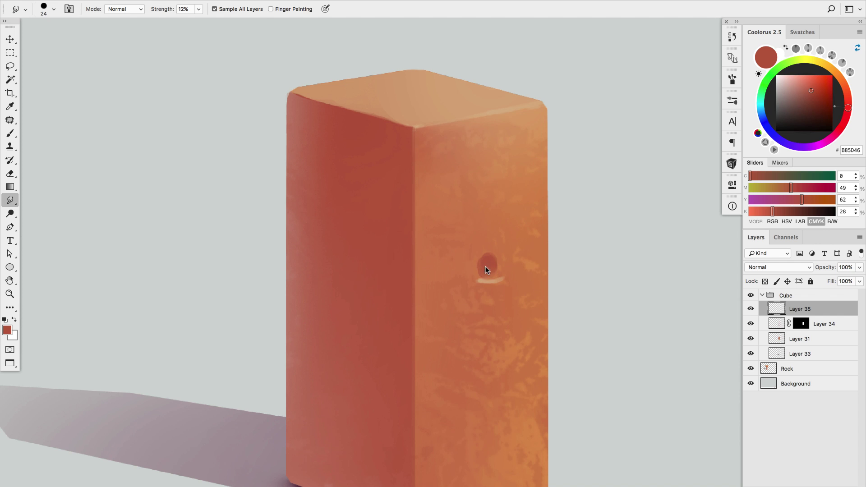
- Reshape the hole's lit lower rim with sampled tones at 9 px and blend dark red-brown shading into its upper interior
{"action": "key", "text": "b"}
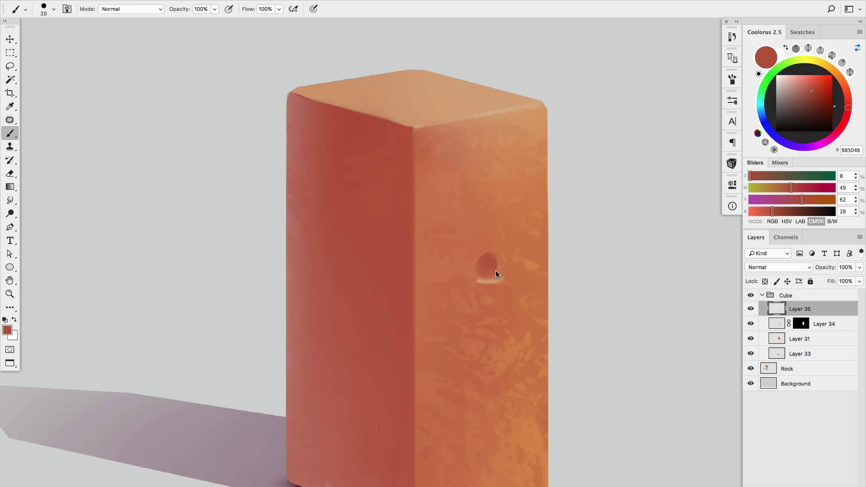
{"action": "left_click", "coordinate": [492, 270], "text": "alt"}
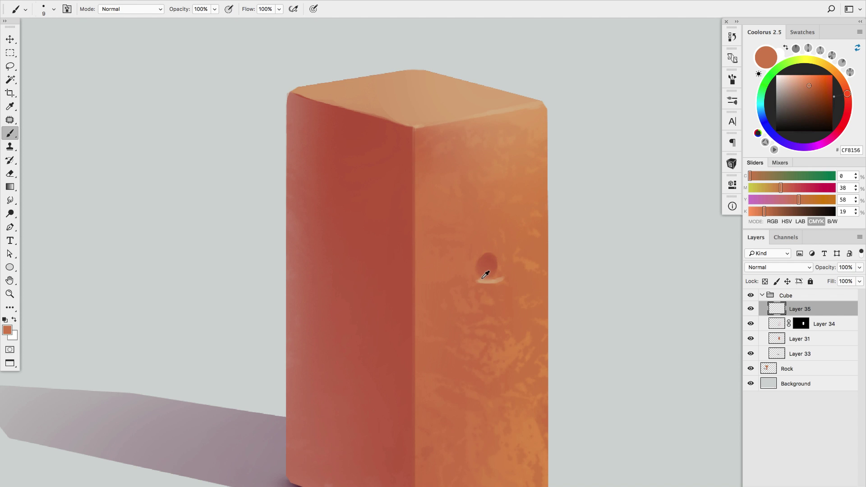
{"action": "key", "text": "bracketleft"}
{"action": "key", "text": "bracketleft"}
{"action": "left_click", "coordinate": [502, 271], "text": "alt"}
{"action": "left_click", "coordinate": [489, 271], "text": "alt"}
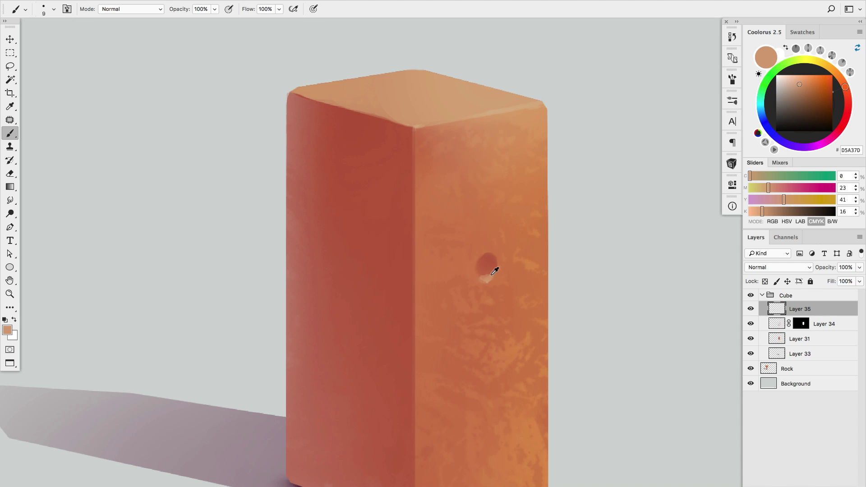
{"action": "left_click", "coordinate": [502, 272], "text": "alt"}
{"action": "left_click", "coordinate": [486, 265], "text": "alt"}
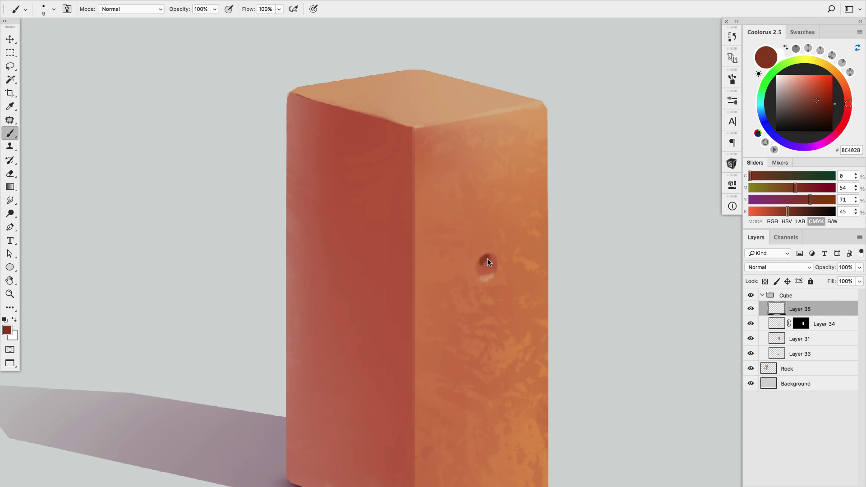
{"action": "key", "text": "r"}
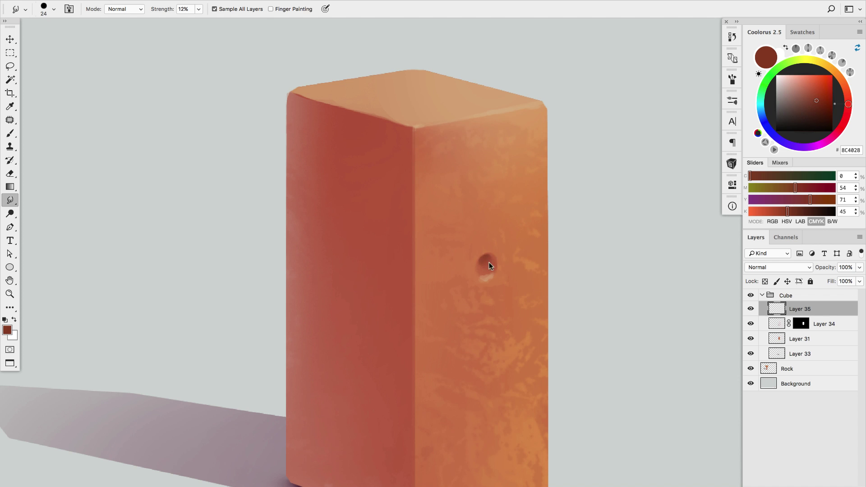
- Refine the hole's rim and inner shadow with colours sampled around it, and blend the result with the Smudge tool
{"action": "key", "text": "b"}
{"action": "left_click", "coordinate": [484, 273], "text": "alt"}
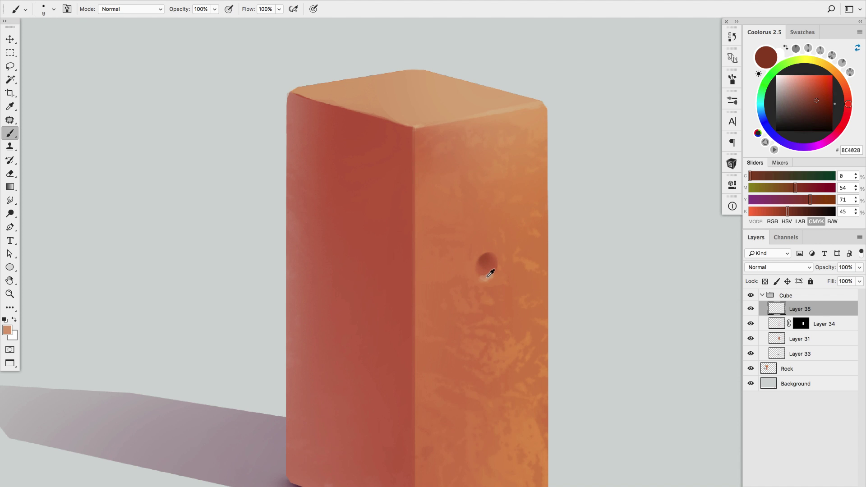
{"action": "left_click", "coordinate": [485, 268], "text": "alt"}
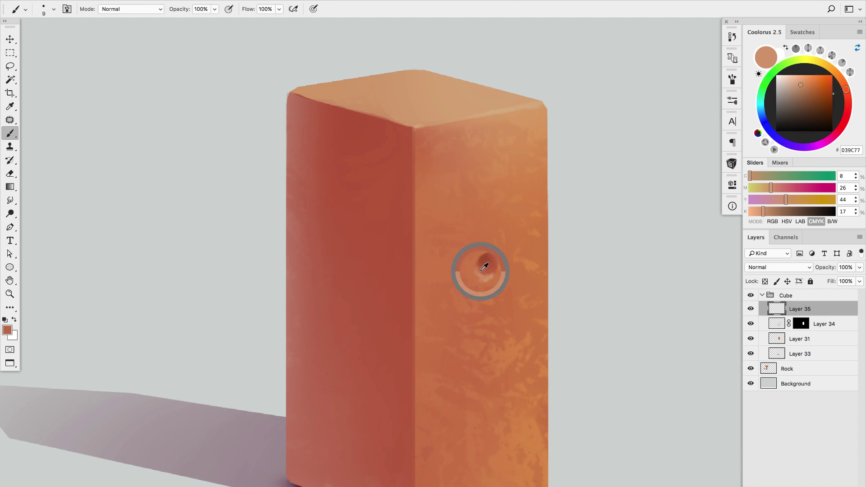
{"action": "left_click", "coordinate": [488, 266], "text": "alt"}
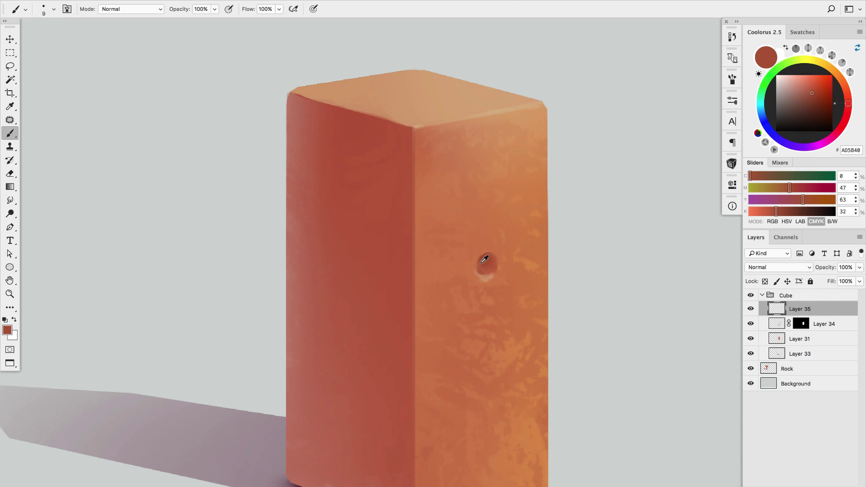
{"action": "left_click", "coordinate": [477, 261], "text": "alt"}
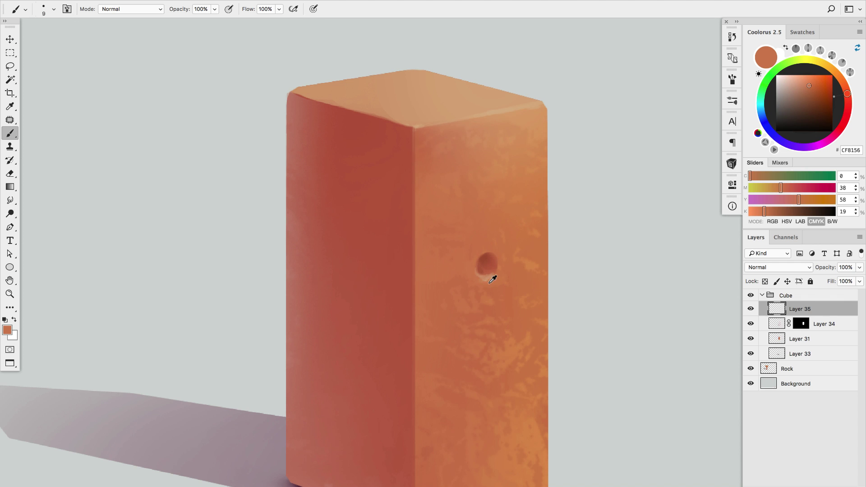
{"action": "left_click", "coordinate": [492, 268], "text": "alt"}
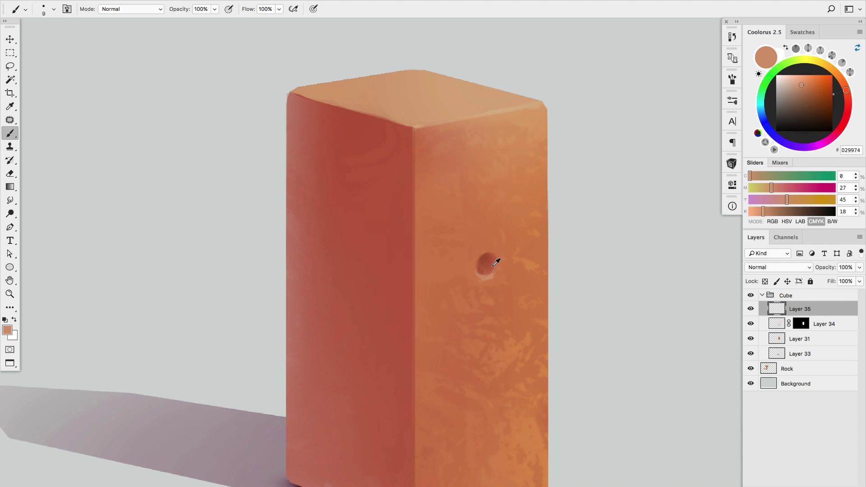
{"action": "key", "text": "r"}
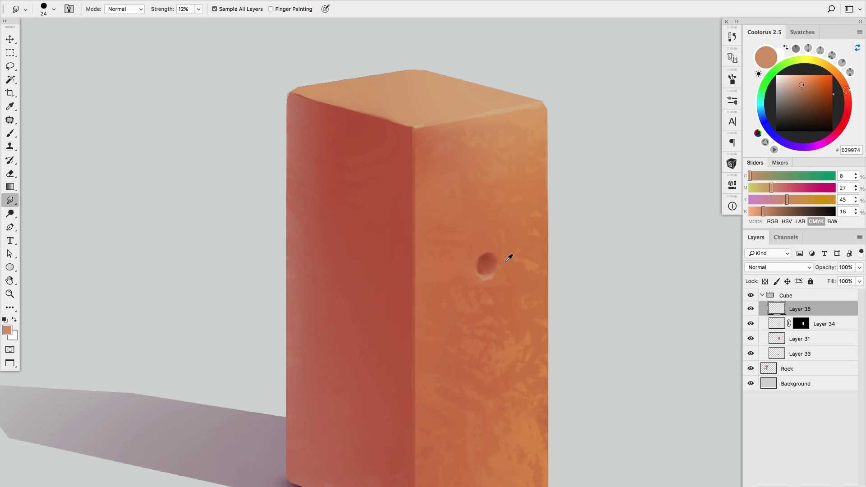
{"action": "mouse_move", "coordinate": [514, 282]}
{"action": "left_mouse_down"}
{"action": "mouse_move", "coordinate": [502, 286]}
{"action": "mouse_move", "coordinate": [521, 296]}
{"action": "left_mouse_up"}
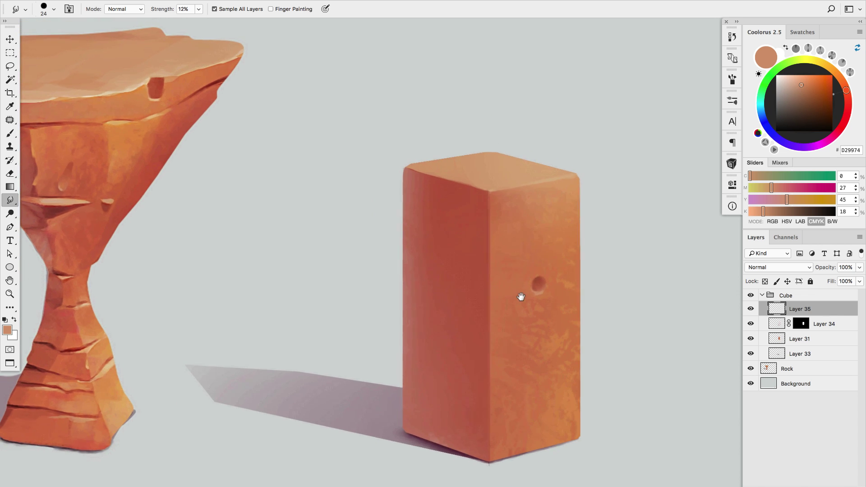
{"action": "key", "text": "v"}
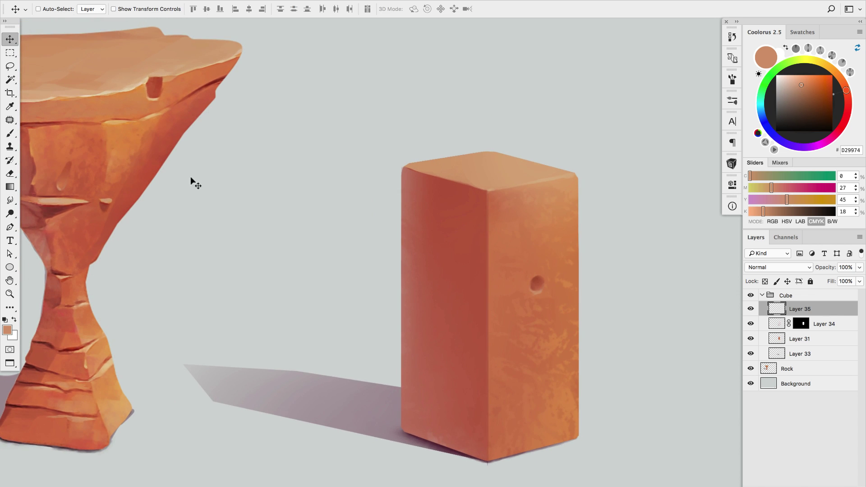
{"action": "scroll", "coordinate": [190, 180], "scroll_direction": "left", "scroll_amount": 5}
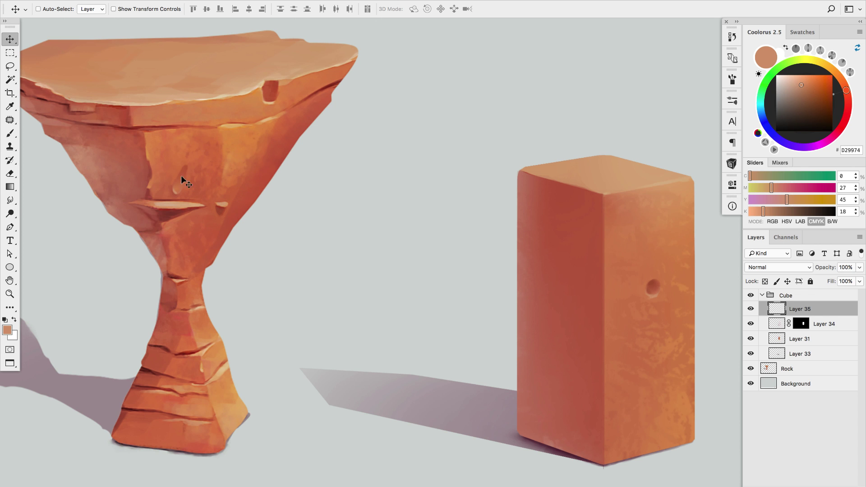
{"action": "scroll", "coordinate": [465, 213], "scroll_direction": "right", "scroll_amount": 5}
{"action": "scroll", "coordinate": [564, 264], "scroll_direction": "up", "scroll_amount": 2}
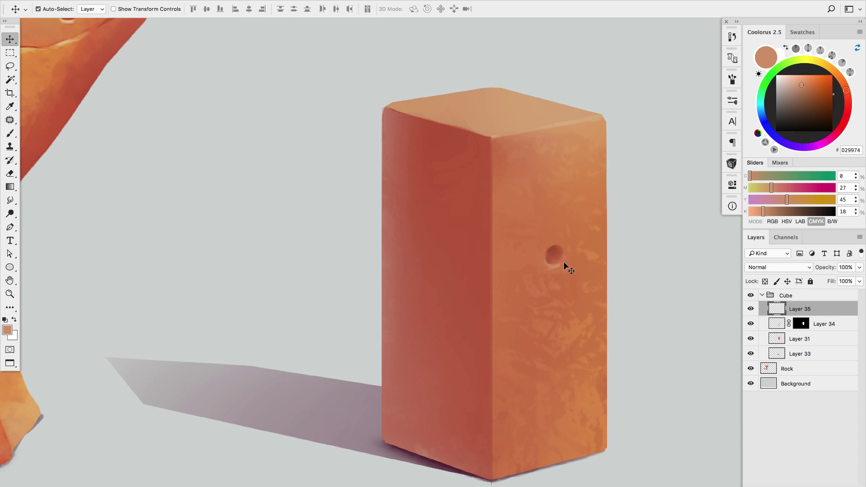
- Paint a small notch on the block's front vertical edge at 9 px, with a pale D6A87F lower part and a blended red BE684E upper part
{"action": "scroll", "coordinate": [542, 266], "scroll_direction": "up", "scroll_amount": 2}
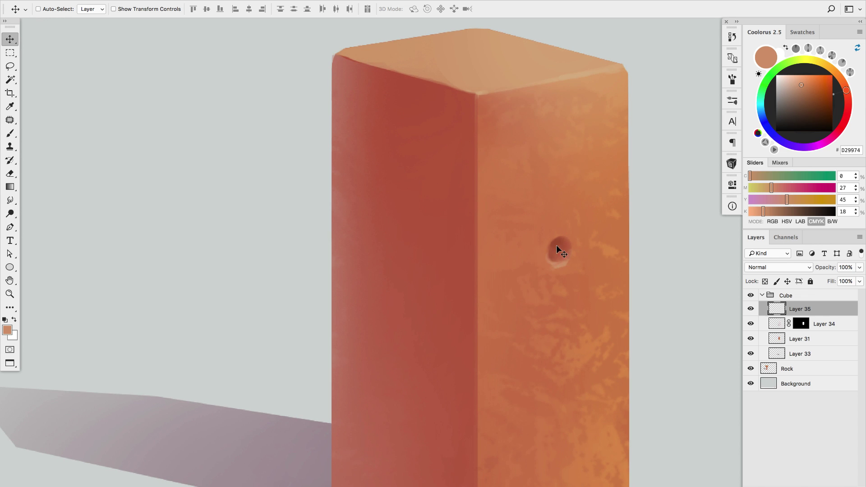
{"action": "key", "text": "b"}
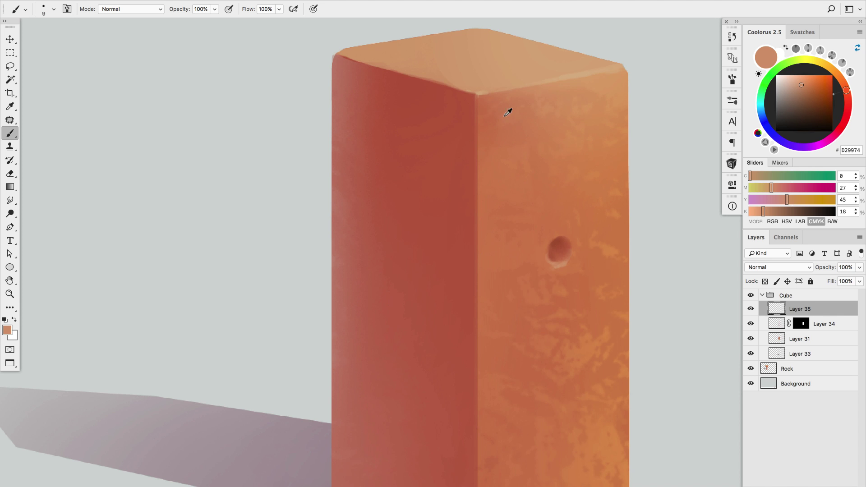
{"action": "left_click", "coordinate": [513, 74], "text": "alt"}
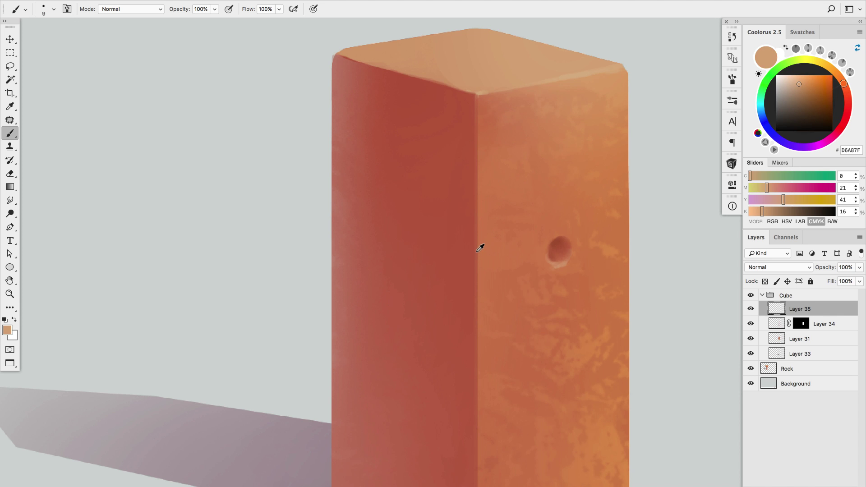
{"action": "left_click_drag", "start_coordinate": [477, 259], "coordinate": [474, 284]}
{"action": "left_click_drag", "start_coordinate": [481, 287], "coordinate": [478, 282]}
{"action": "left_click", "coordinate": [477, 257], "text": "alt"}
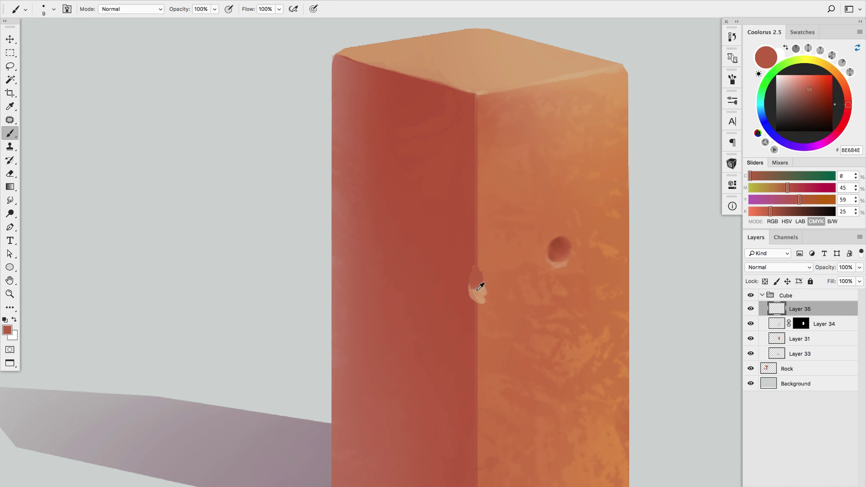
{"action": "key", "text": "r"}
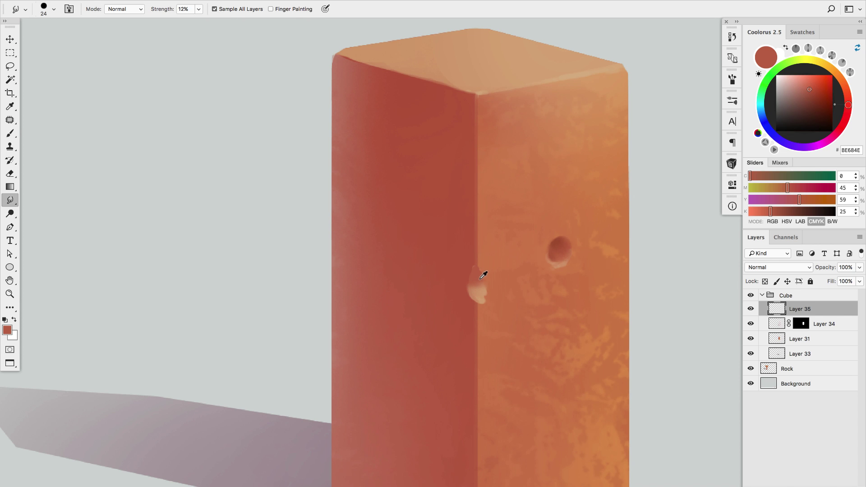
- Shade the notch's upper interior at 6 px using sampled tones, including dark red-brown A45438 from the hole, and smudge it into the pale area
{"action": "key", "text": "b"}
{"action": "left_click", "coordinate": [471, 266], "text": "alt"}
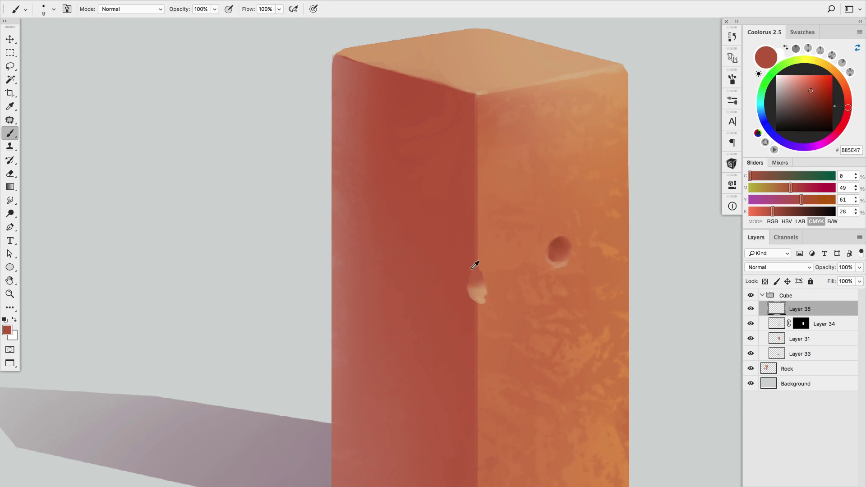
{"action": "left_click", "coordinate": [473, 292], "text": "alt"}
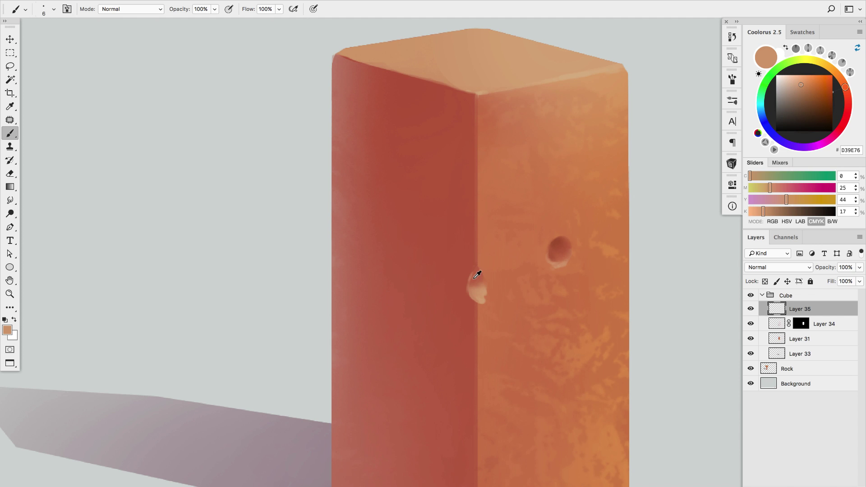
{"action": "left_click", "coordinate": [476, 273], "text": "alt"}
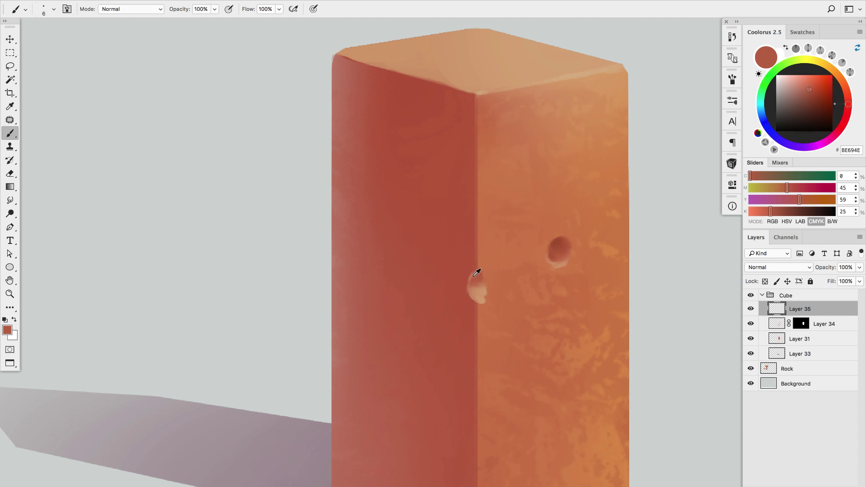
{"action": "left_click", "coordinate": [561, 240], "text": "alt"}
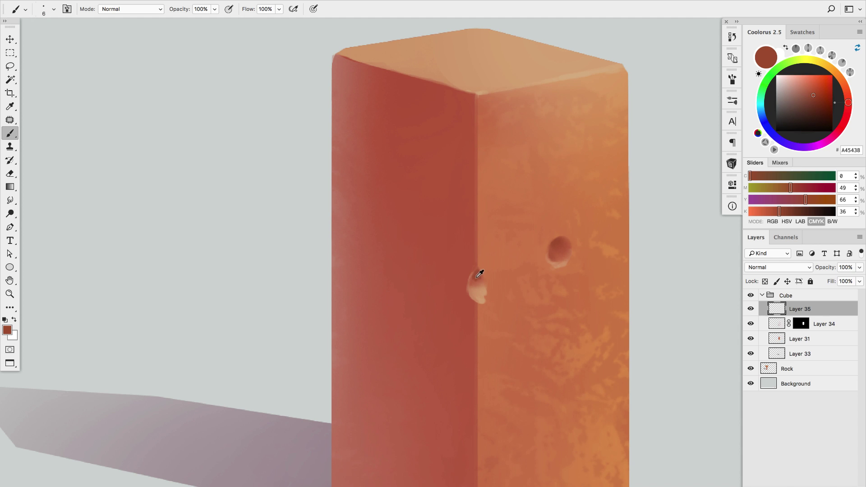
{"action": "key", "text": "r"}
{"action": "left_click_drag", "start_coordinate": [474, 285], "coordinate": [479, 284]}
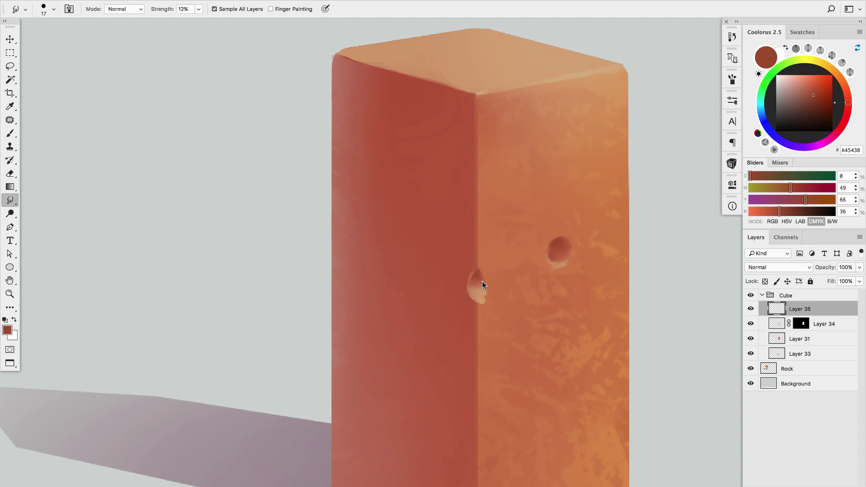
- Clean up the notch's lower outline with surrounding colours, including orange CB7C55 sampled from the adjacent face
{"action": "key", "text": "b"}
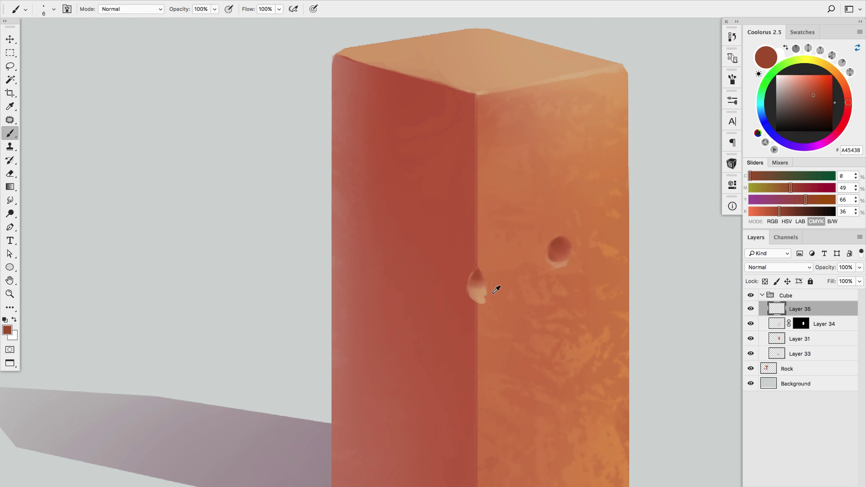
{"action": "left_click", "coordinate": [483, 304], "text": "alt"}
{"action": "left_click", "coordinate": [490, 288], "text": "alt"}
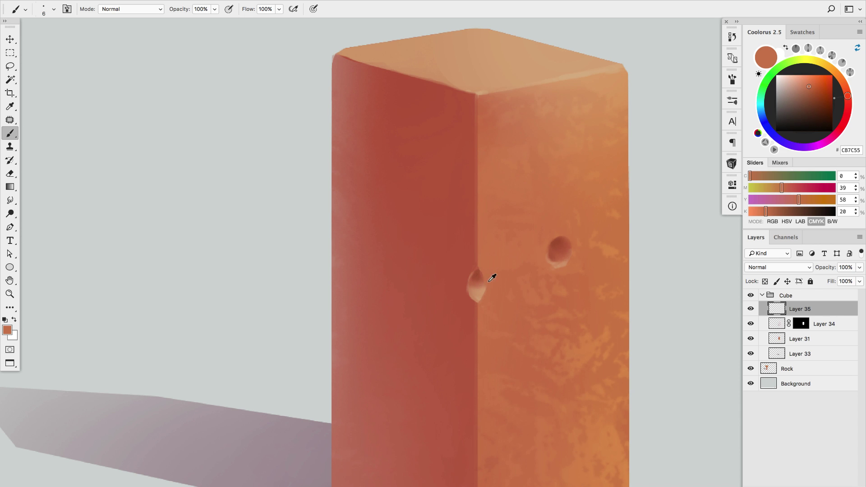
- Paint a tapering, curved pale chip below the hole on the orange face at 6 px with colour D29974 sampled from the hole's rim
{"action": "scroll", "coordinate": [531, 300], "scroll_direction": "up", "scroll_amount": 3}
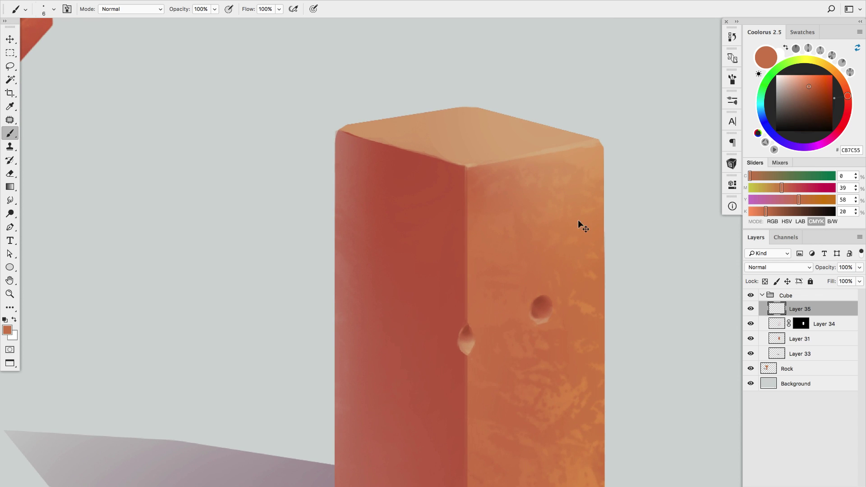
{"action": "scroll", "coordinate": [577, 223], "scroll_direction": "down", "scroll_amount": 3}
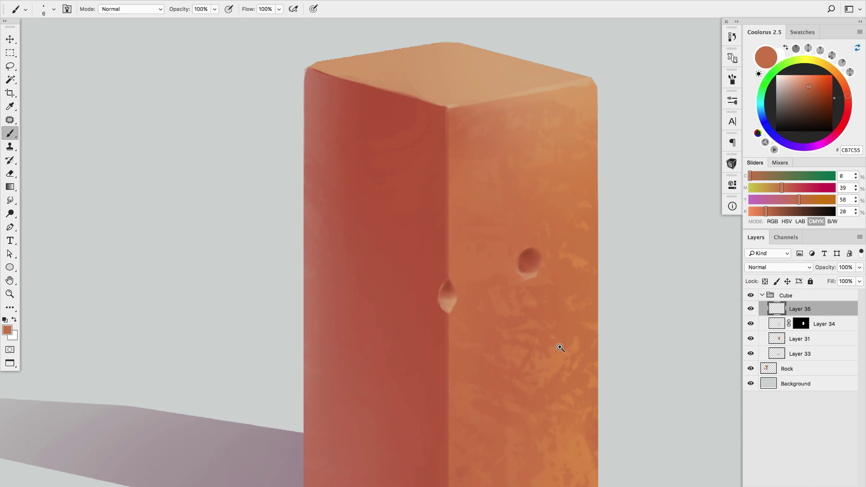
{"action": "scroll", "coordinate": [561, 348], "scroll_direction": "down", "scroll_amount": 5}
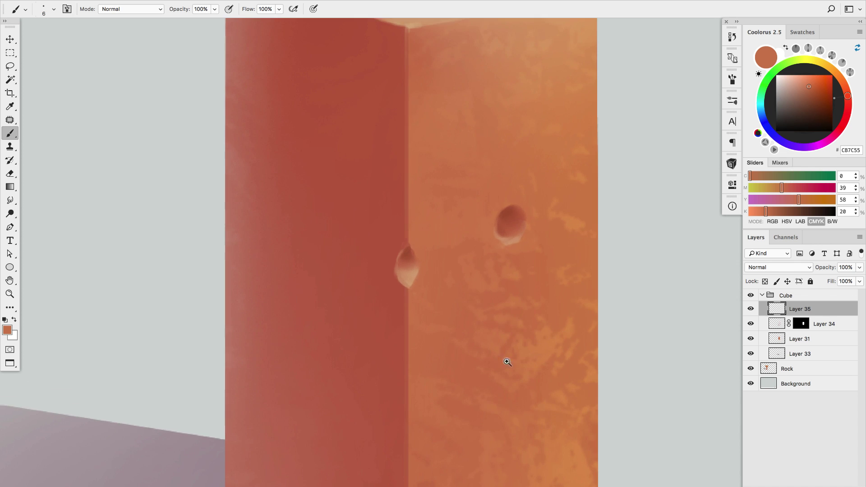
{"action": "left_click", "coordinate": [560, 329], "text": "alt"}
{"action": "left_click", "coordinate": [519, 233], "text": "alt"}
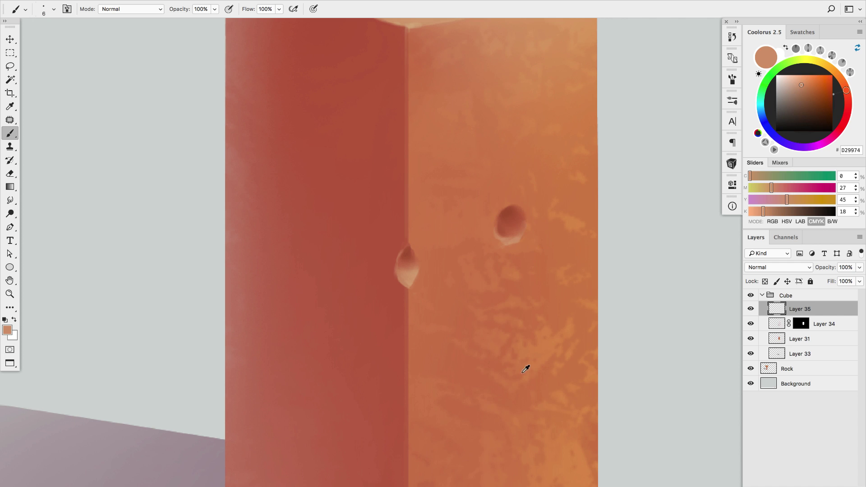
{"action": "mouse_move", "coordinate": [496, 378]}
{"action": "left_mouse_down"}
{"action": "mouse_move", "coordinate": [529, 384]}
{"action": "mouse_move", "coordinate": [549, 360]}
{"action": "left_mouse_up"}
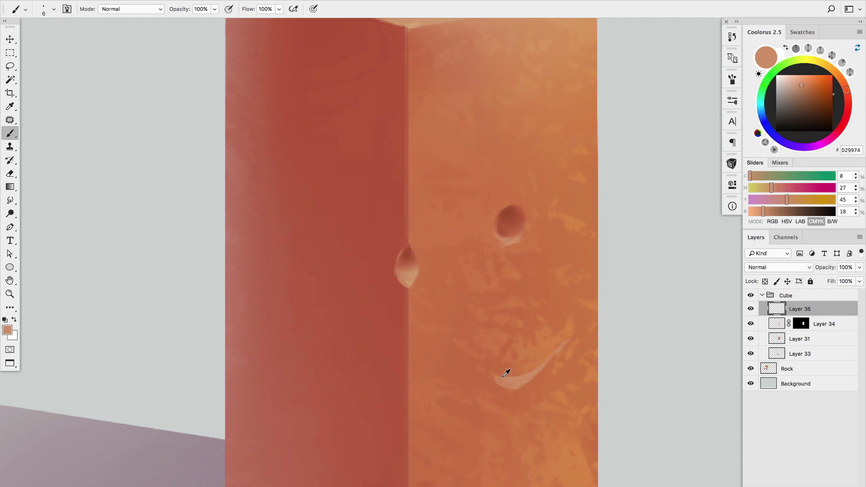
{"action": "mouse_move", "coordinate": [506, 372]}
{"action": "left_mouse_down"}
{"action": "mouse_move", "coordinate": [548, 352]}
{"action": "mouse_move", "coordinate": [528, 364]}
{"action": "mouse_move", "coordinate": [539, 362]}
{"action": "left_mouse_up"}
- Paint a dark red-brown A55438 shadow along the chip's lower edge, and tone its pale surface with sampled orange D18C61
{"action": "left_click", "coordinate": [534, 353], "text": "alt"}
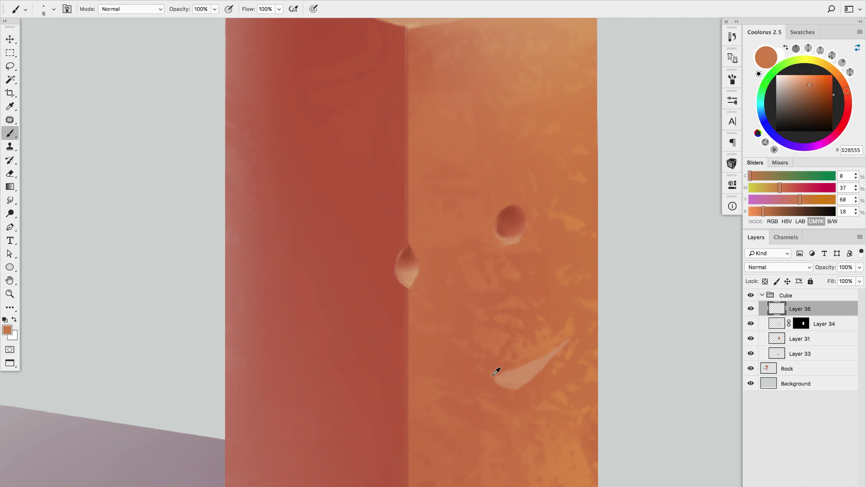
{"action": "left_click", "coordinate": [506, 217], "text": "alt"}
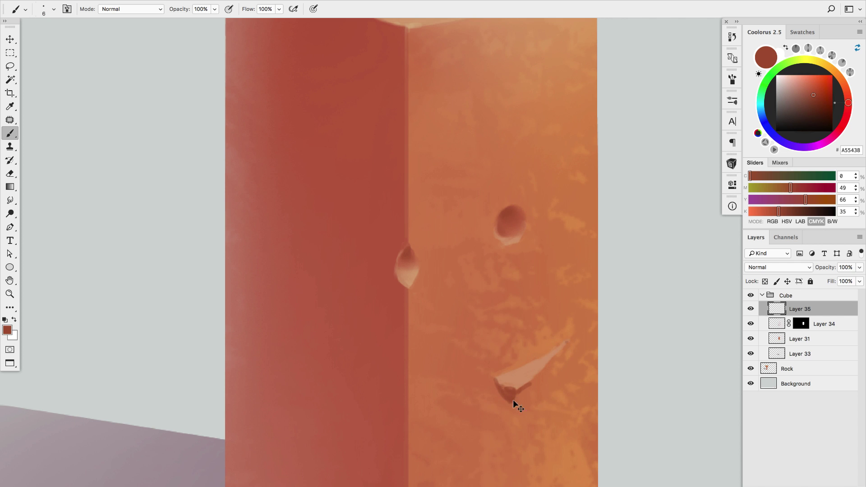
{"action": "left_click_drag", "start_coordinate": [566, 348], "coordinate": [505, 385]}
{"action": "left_click", "coordinate": [548, 358], "text": "alt"}
{"action": "left_click_drag", "start_coordinate": [547, 358], "coordinate": [519, 378]}
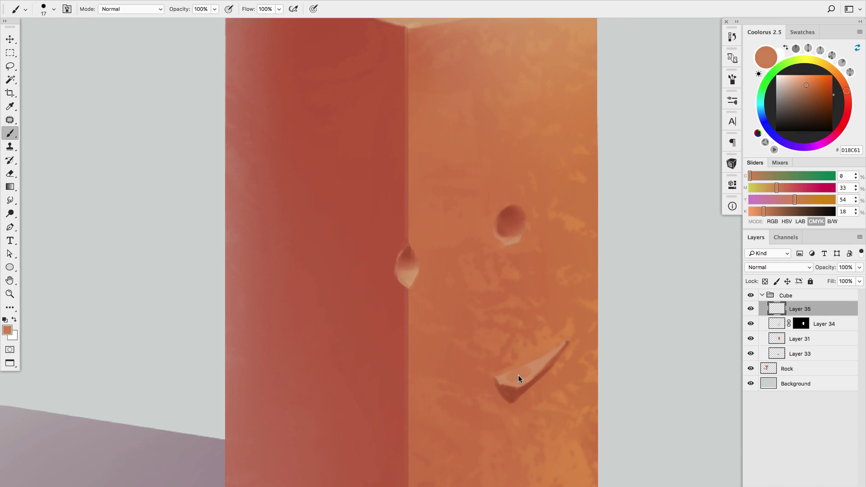
- Sharpen the chip's edges at 2 px with dark red-brown and pale D6AC84, and soften its lower shadow with sampled orange tones
{"action": "key", "text": "bracketleft"}
{"action": "key", "text": "bracketleft"}
{"action": "key", "text": "bracketleft"}
{"action": "key", "text": "bracketleft"}
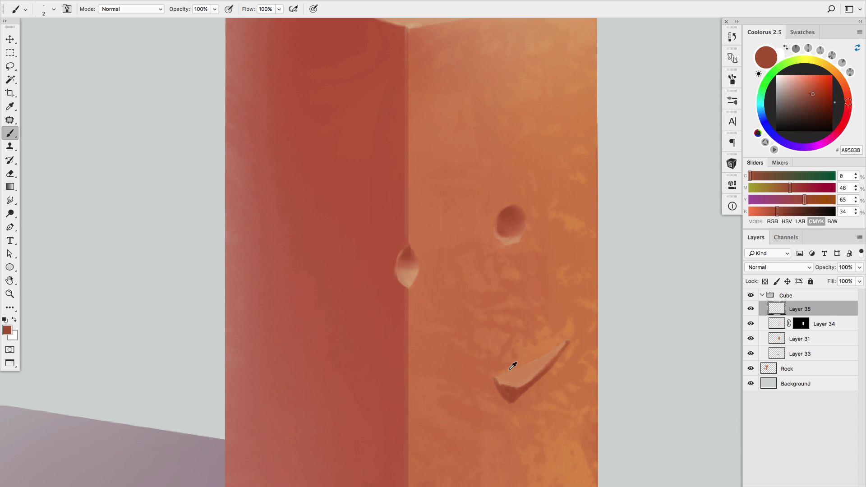
{"action": "scroll", "coordinate": [558, 279], "scroll_direction": "down", "scroll_amount": 2}
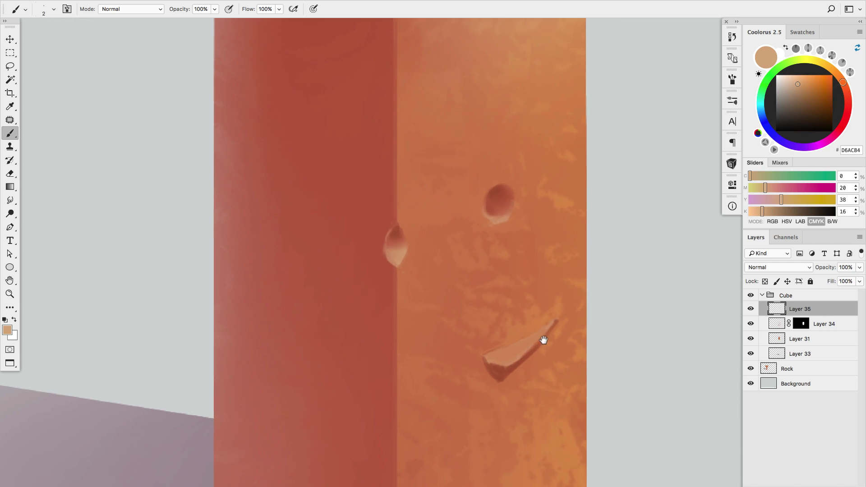
{"action": "left_click", "coordinate": [497, 363], "text": "alt"}
{"action": "left_click", "coordinate": [499, 370], "text": "alt"}
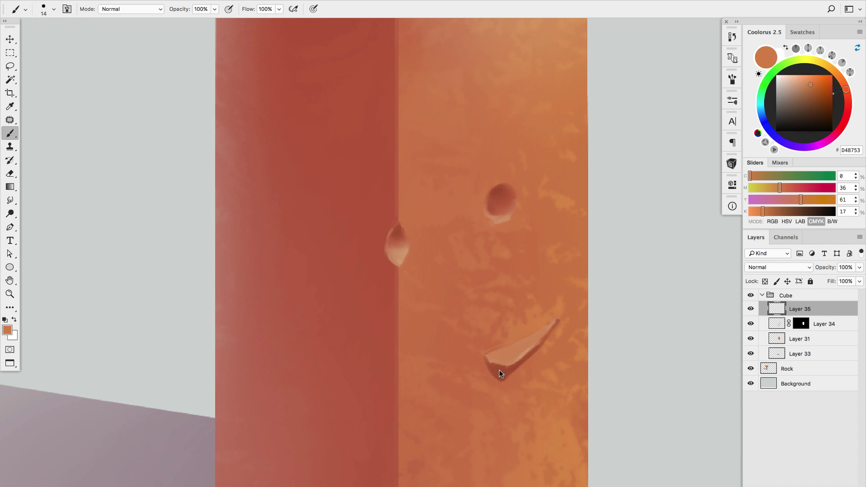
{"action": "left_click", "coordinate": [506, 365], "text": "alt"}
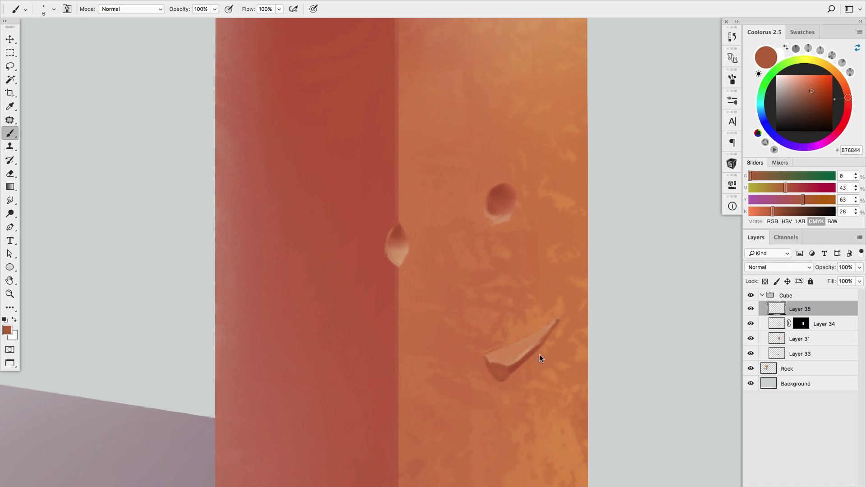
- Mark the hole, the edge notch and the chip with temporary brush strokes, and undo the marks
{"action": "scroll", "coordinate": [540, 355], "scroll_direction": "down", "scroll_amount": 5}
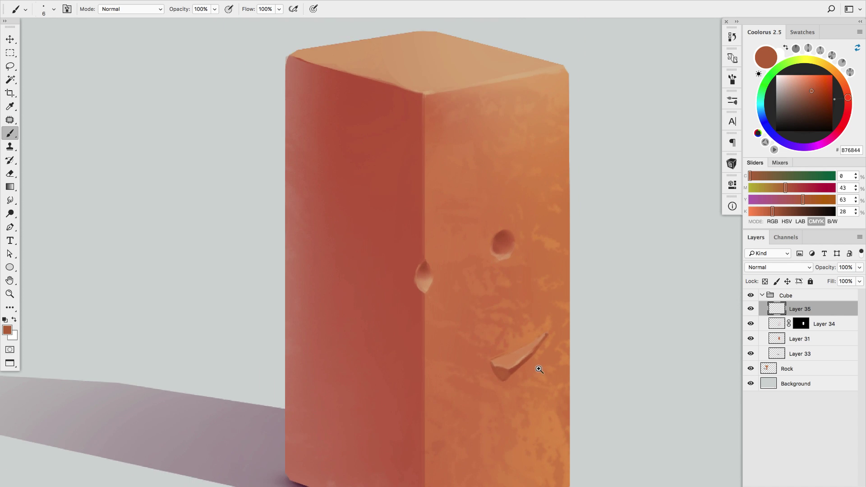
{"action": "mouse_move", "coordinate": [534, 336]}
{"action": "left_mouse_down"}
{"action": "mouse_move", "coordinate": [518, 339]}
{"action": "mouse_move", "coordinate": [527, 346]}
{"action": "left_mouse_up"}
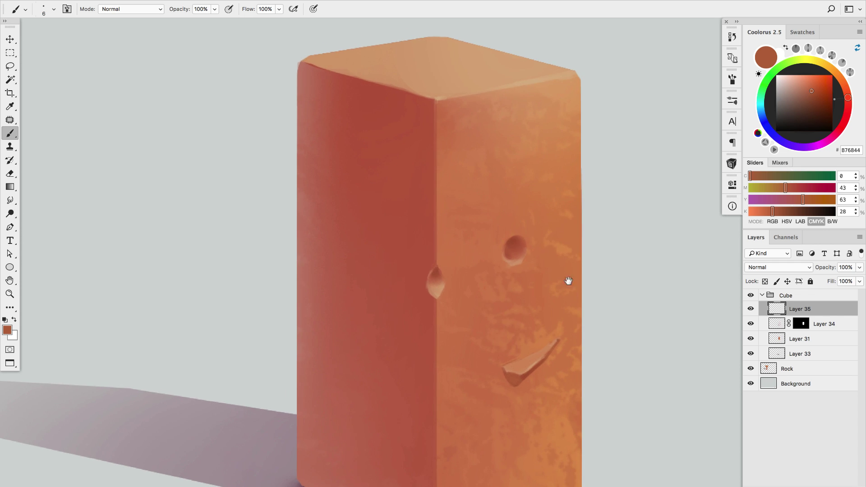
{"action": "left_click_drag", "start_coordinate": [529, 225], "coordinate": [547, 232]}
{"action": "left_click_drag", "start_coordinate": [432, 249], "coordinate": [457, 252]}
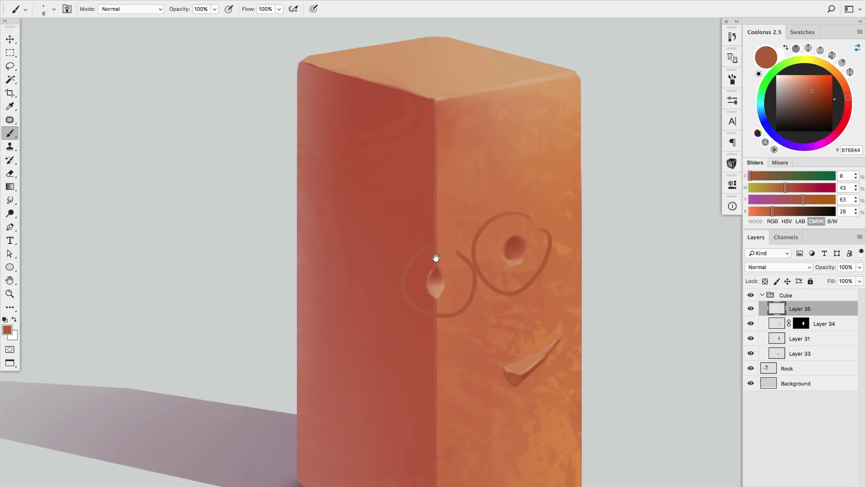
{"action": "mouse_move", "coordinate": [549, 323]}
{"action": "left_mouse_down"}
{"action": "mouse_move", "coordinate": [527, 314]}
{"action": "mouse_move", "coordinate": [550, 344]}
{"action": "left_mouse_up"}
{"action": "key", "text": "ctrl+z"}
{"action": "key", "text": "ctrl+z"}
{"action": "key", "text": "ctrl+z"}
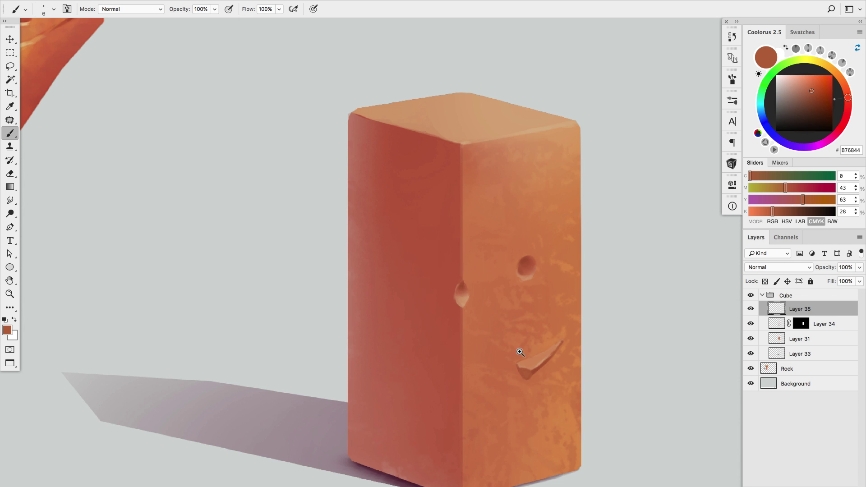
- Sketch temporary light-direction arrows beside the block and bouncing off its top face, and erase them with the Eraser
{"action": "scroll", "coordinate": [519, 350], "scroll_direction": "up", "scroll_amount": 1}
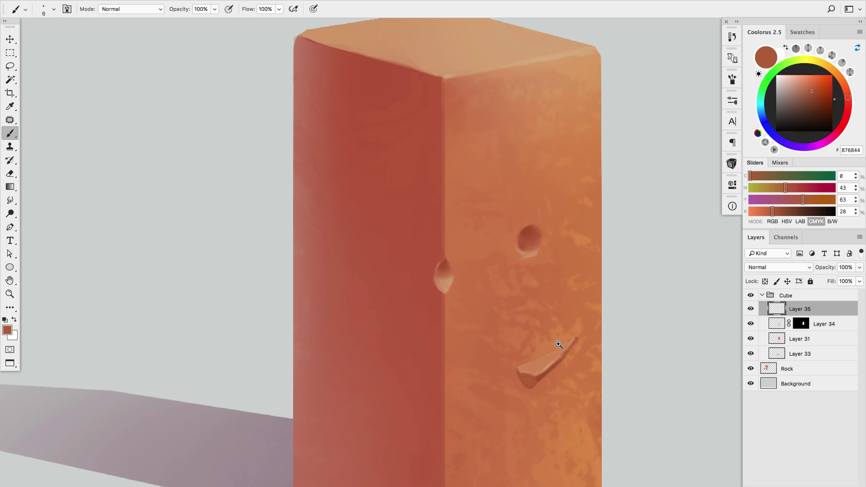
{"action": "scroll", "coordinate": [559, 345], "scroll_direction": "down", "scroll_amount": 1}
{"action": "scroll", "coordinate": [568, 195], "scroll_direction": "down", "scroll_amount": 2}
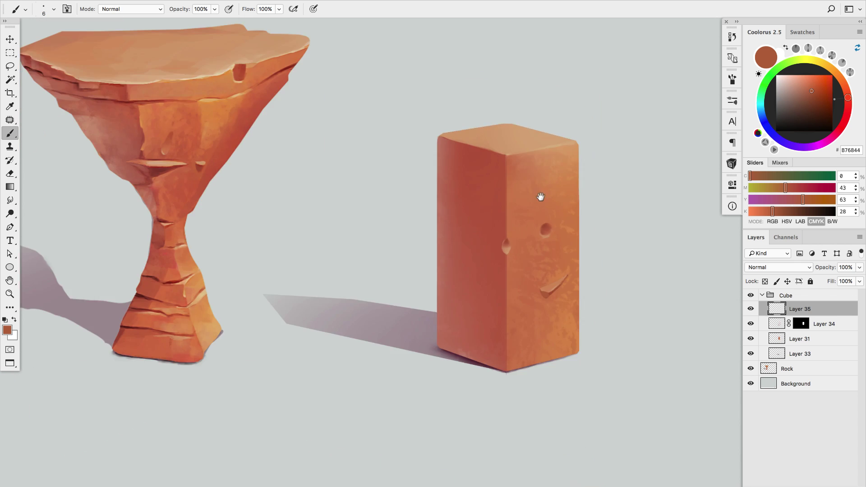
{"action": "left_click_drag", "start_coordinate": [540, 196], "coordinate": [522, 208]}
{"action": "scroll", "coordinate": [571, 190], "scroll_direction": "up", "scroll_amount": 3}
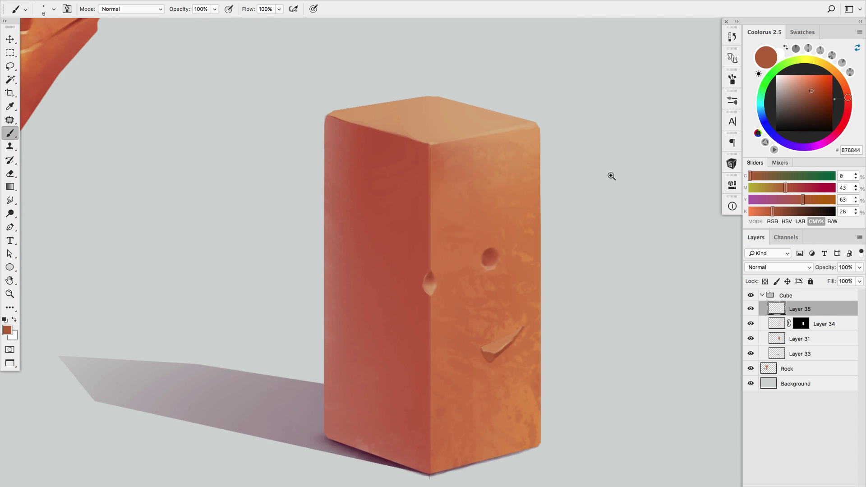
{"action": "mouse_move", "coordinate": [658, 119]}
{"action": "left_mouse_down"}
{"action": "mouse_move", "coordinate": [610, 184]}
{"action": "mouse_move", "coordinate": [625, 191]}
{"action": "mouse_move", "coordinate": [604, 199]}
{"action": "mouse_move", "coordinate": [624, 192]}
{"action": "left_mouse_up"}
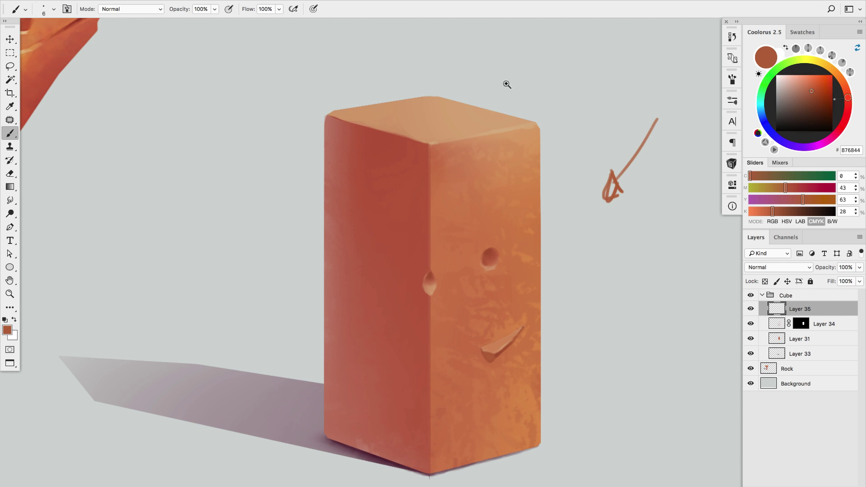
{"action": "mouse_move", "coordinate": [516, 60]}
{"action": "left_mouse_down"}
{"action": "mouse_move", "coordinate": [471, 129]}
{"action": "mouse_move", "coordinate": [454, 108]}
{"action": "mouse_move", "coordinate": [465, 107]}
{"action": "left_mouse_up"}
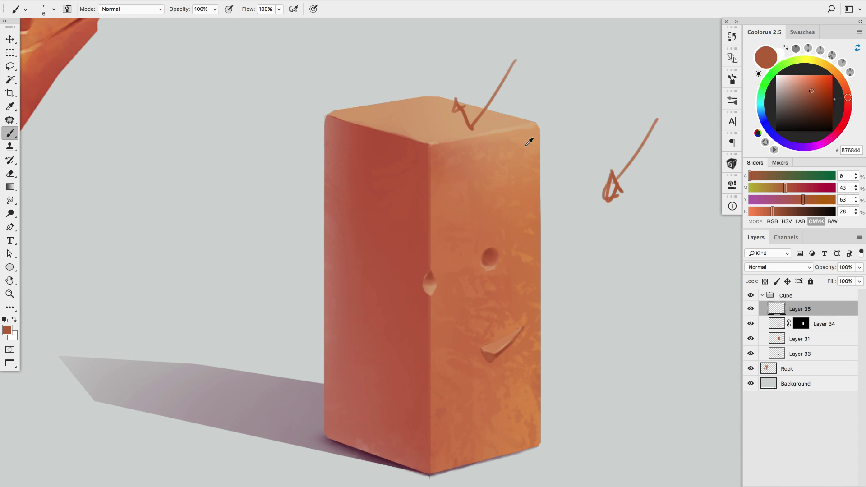
{"action": "key", "text": "e"}
{"action": "left_click_drag", "start_coordinate": [516, 83], "coordinate": [519, 97]}
{"action": "mouse_move", "coordinate": [657, 119]}
{"action": "left_mouse_down"}
{"action": "mouse_move", "coordinate": [638, 164]}
{"action": "mouse_move", "coordinate": [609, 199]}
{"action": "left_mouse_up"}
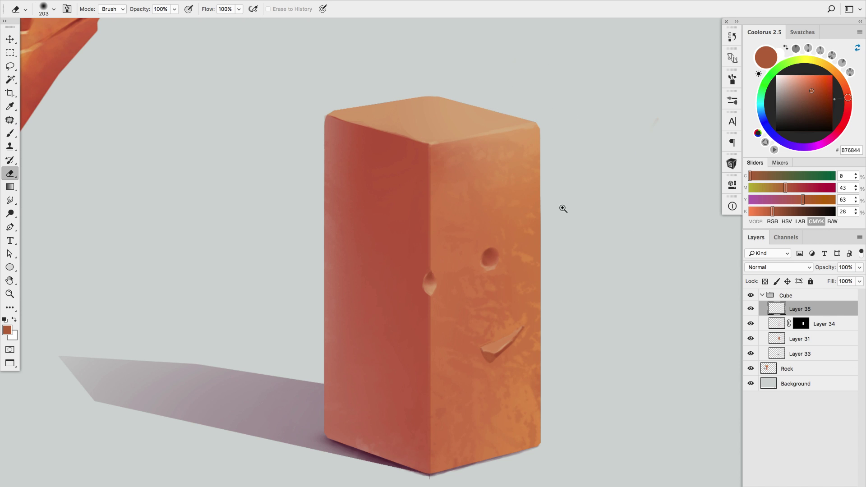
{"action": "scroll", "coordinate": [406, 206], "scroll_direction": "down", "scroll_amount": 3}
{"action": "scroll", "coordinate": [477, 226], "scroll_direction": "up", "scroll_amount": 2}
{"action": "scroll", "coordinate": [323, 215], "scroll_direction": "up", "scroll_amount": 3}
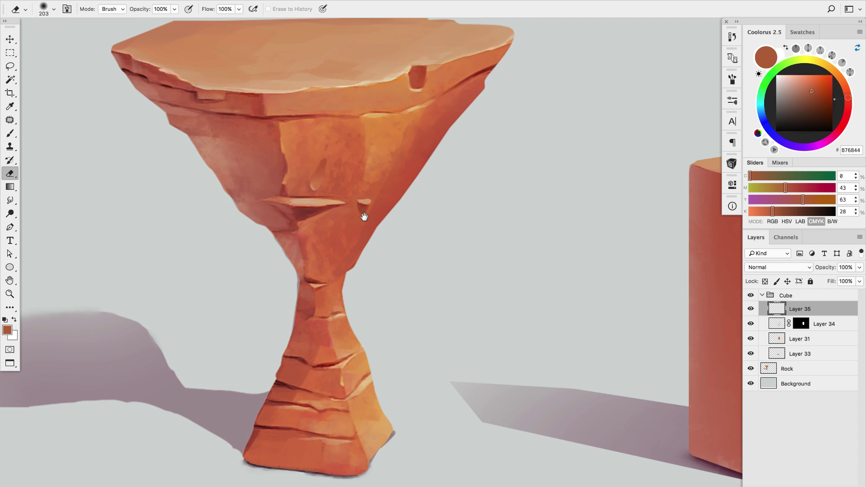
- On a new layer, draw a jagged 6 px dark red-brown 823927 crack line across both side faces of the block
{"action": "key", "text": "v"}
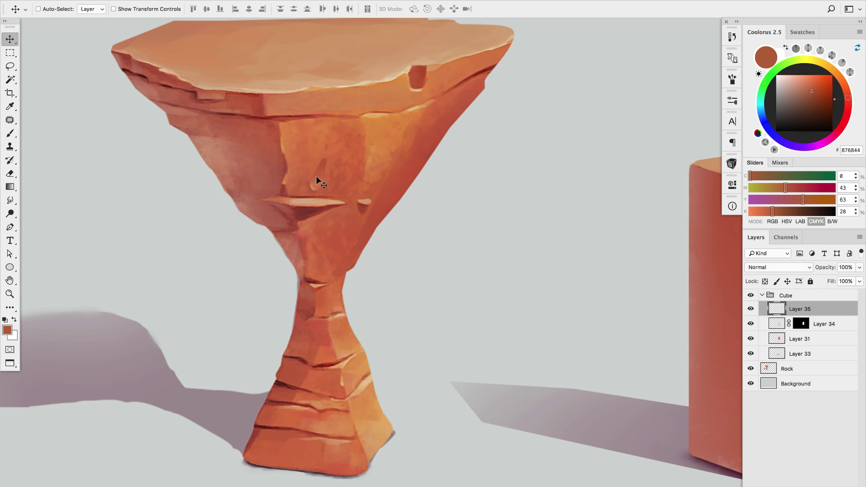
{"action": "scroll", "coordinate": [420, 175], "scroll_direction": "down", "scroll_amount": 3}
{"action": "scroll", "coordinate": [496, 221], "scroll_direction": "right", "scroll_amount": 5}
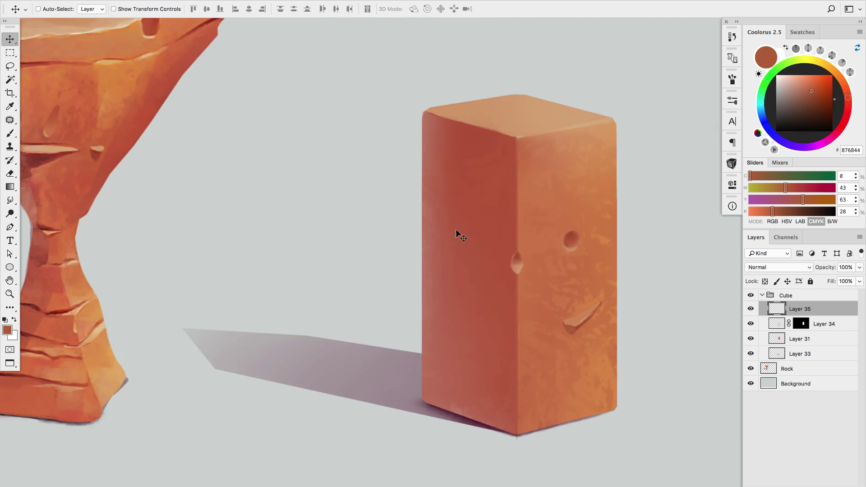
{"action": "scroll", "coordinate": [493, 272], "scroll_direction": "up", "scroll_amount": 1}
{"action": "scroll", "coordinate": [494, 272], "scroll_direction": "up", "scroll_amount": 1}
{"action": "scroll", "coordinate": [494, 271], "scroll_direction": "right", "scroll_amount": 2}
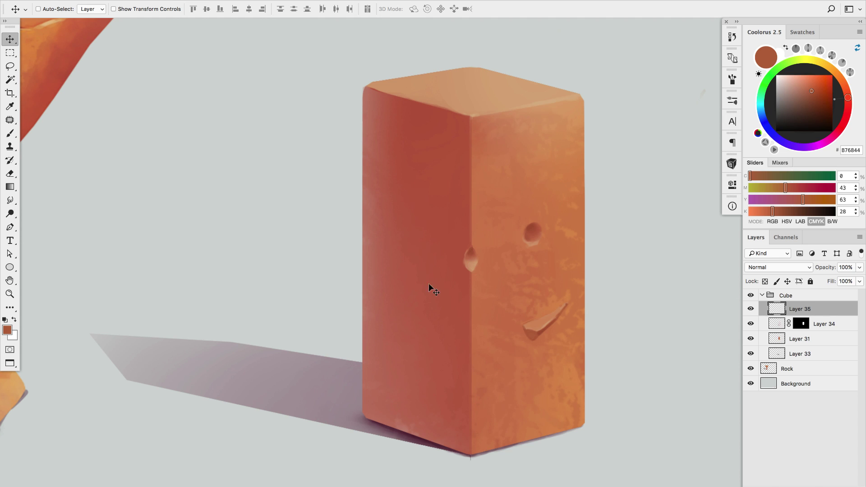
{"action": "key", "text": "b"}
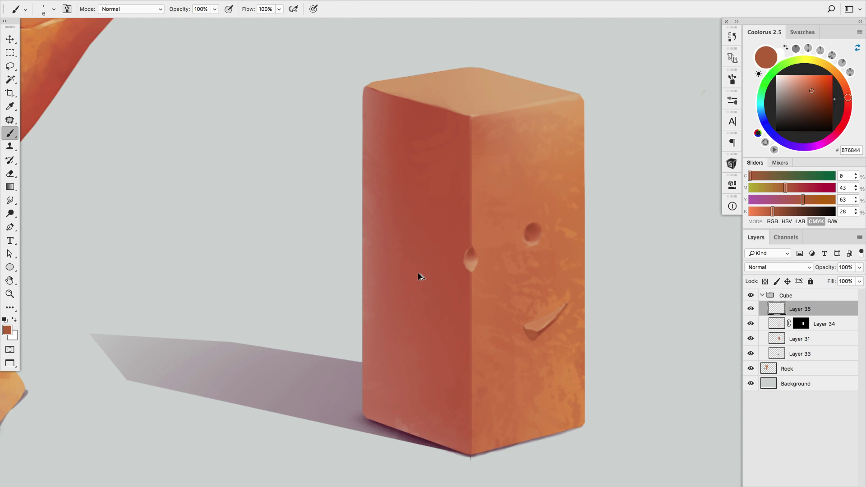
{"action": "key", "text": "ctrl+shift+alt+n"}
{"action": "left_click", "coordinate": [466, 124], "text": "alt"}
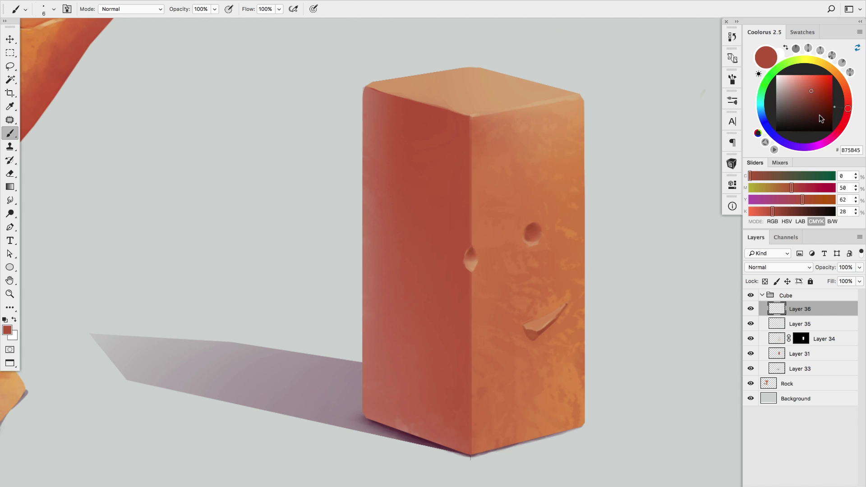
{"action": "left_click", "coordinate": [815, 102]}
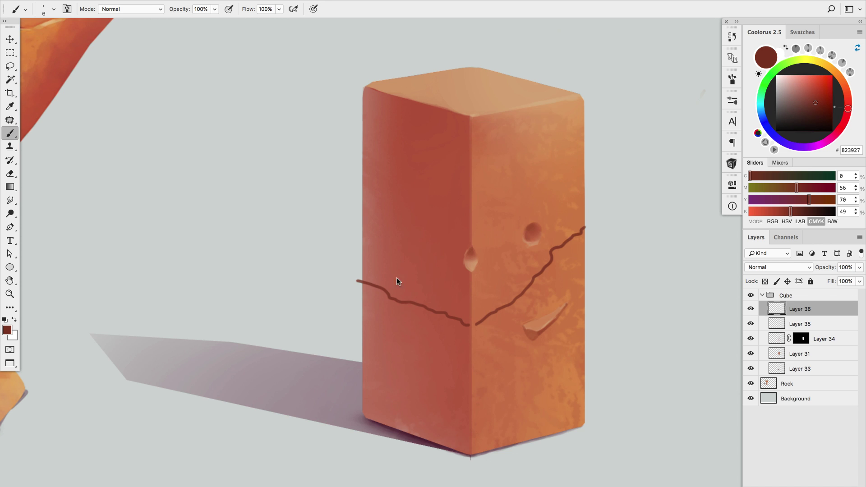
- Give the Eraser the hard round 200 px brush and trim the crack line overhanging the block's left edge
{"action": "key", "text": "e"}
{"action": "left_click_drag", "start_coordinate": [375, 259], "coordinate": [384, 248]}
{"action": "right_click", "coordinate": [390, 238]}
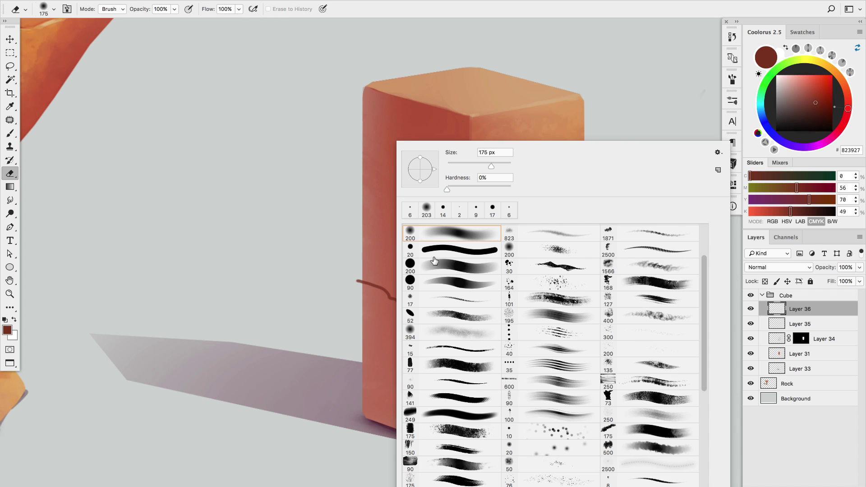
{"action": "double_click", "coordinate": [434, 261]}
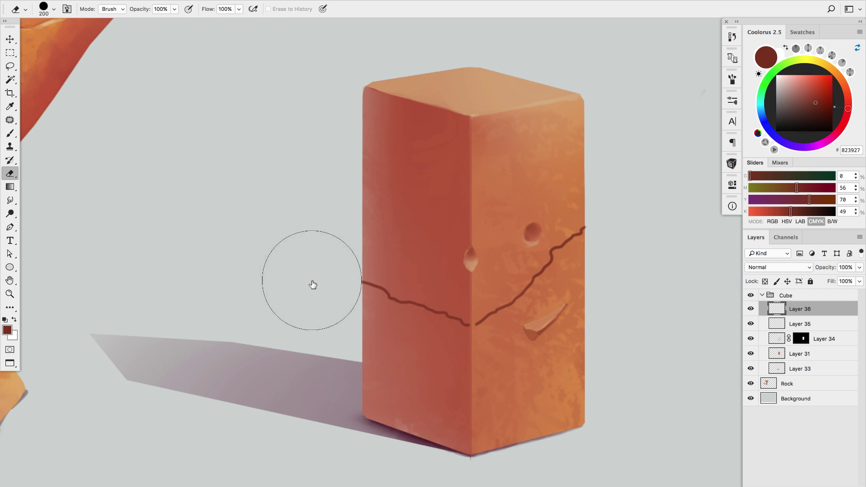
- Paint a small notch at the crack's left end with sampled background grey D0D6D3
{"action": "key", "text": "b"}
{"action": "left_click", "coordinate": [349, 277], "text": "alt"}
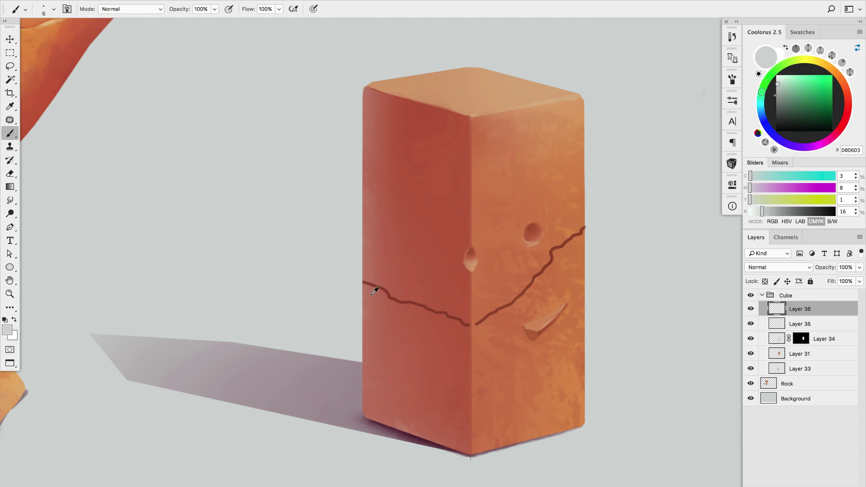
{"action": "scroll", "coordinate": [375, 291], "scroll_direction": "up", "scroll_amount": 5}
{"action": "left_click", "coordinate": [356, 287], "text": "alt"}
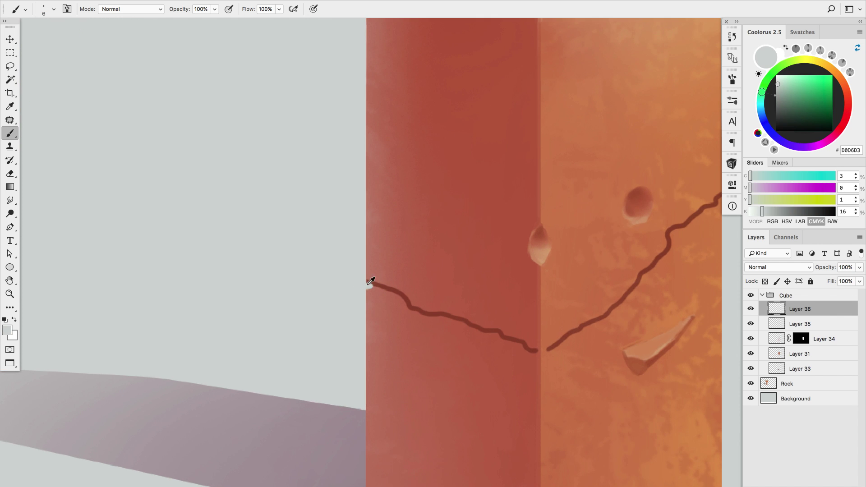
{"action": "left_click", "coordinate": [371, 282], "text": "alt"}
- Soften the lower side of the crack on the dark red face with the Smudge tool at 12% strength
{"action": "key", "text": "d"}
{"action": "key", "text": "r"}
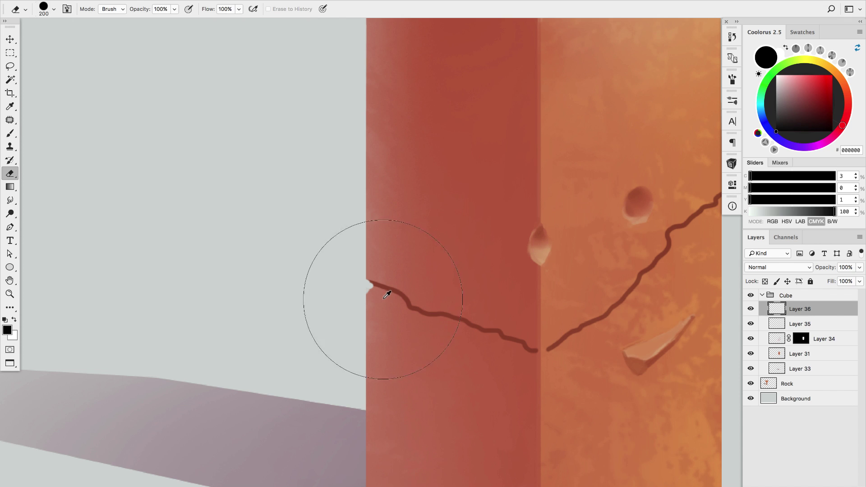
{"action": "mouse_move", "coordinate": [392, 299]}
{"action": "left_mouse_down"}
{"action": "mouse_move", "coordinate": [406, 301]}
{"action": "mouse_move", "coordinate": [380, 294]}
{"action": "left_mouse_up"}
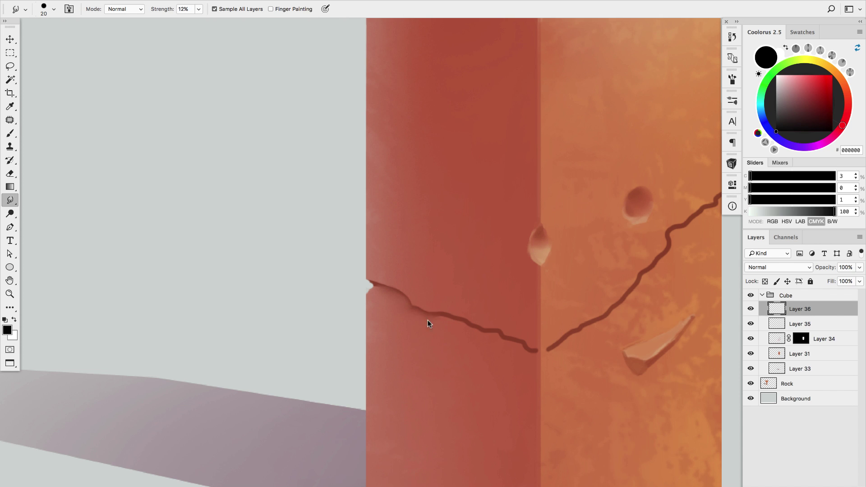
{"action": "left_click_drag", "start_coordinate": [428, 320], "coordinate": [479, 333]}
- Join the crack at the block's corner with sampled red-brown 954A32, and smudge its lower side along the orange face
{"action": "key", "text": "b"}
{"action": "left_click", "coordinate": [551, 348], "text": "alt"}
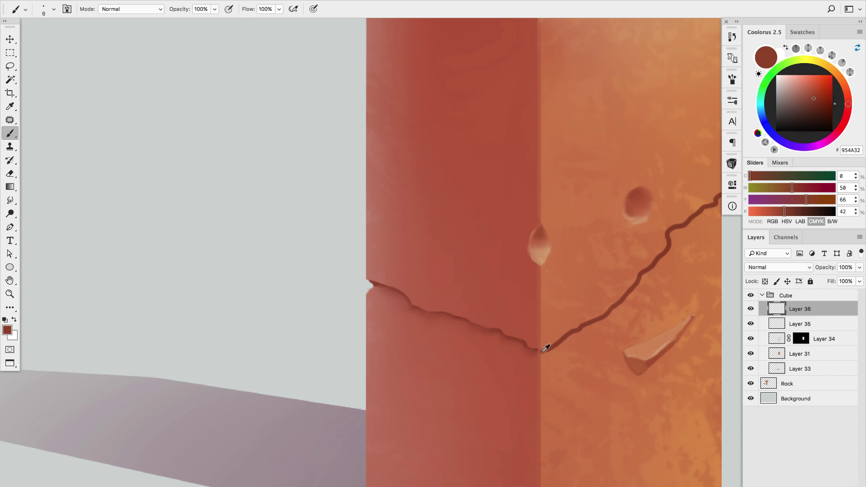
{"action": "left_click_drag", "start_coordinate": [537, 350], "coordinate": [548, 348]}
{"action": "key", "text": "e"}
{"action": "key", "text": "r"}
{"action": "left_click_drag", "start_coordinate": [604, 329], "coordinate": [548, 351]}
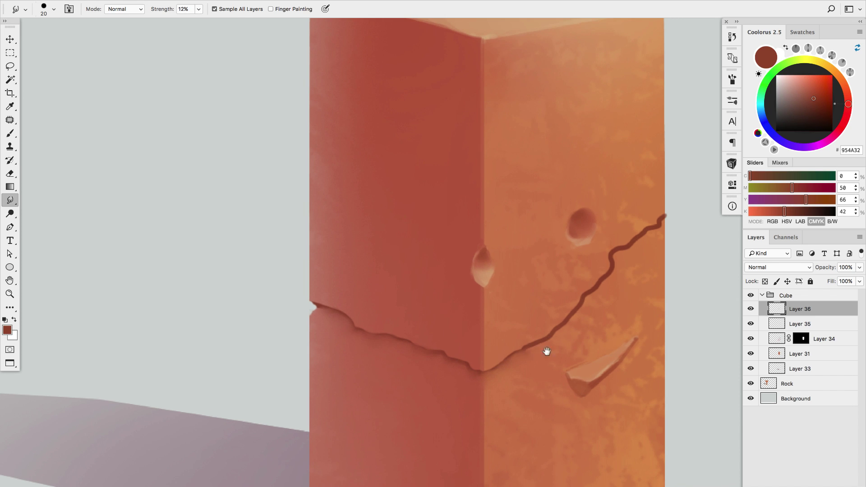
{"action": "mouse_move", "coordinate": [585, 311]}
{"action": "left_mouse_down"}
{"action": "mouse_move", "coordinate": [630, 251]}
{"action": "mouse_move", "coordinate": [674, 222]}
{"action": "left_mouse_up"}
- Paint a small notch at the crack's right end with sampled background grey D0D6D3
{"action": "key", "text": "b"}
{"action": "left_click", "coordinate": [677, 219], "text": "alt"}
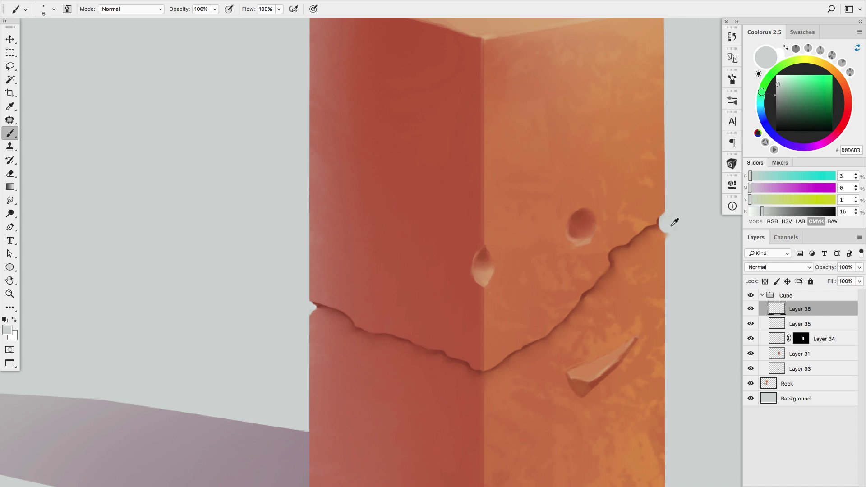
{"action": "scroll", "coordinate": [517, 361], "scroll_direction": "down", "scroll_amount": 2}
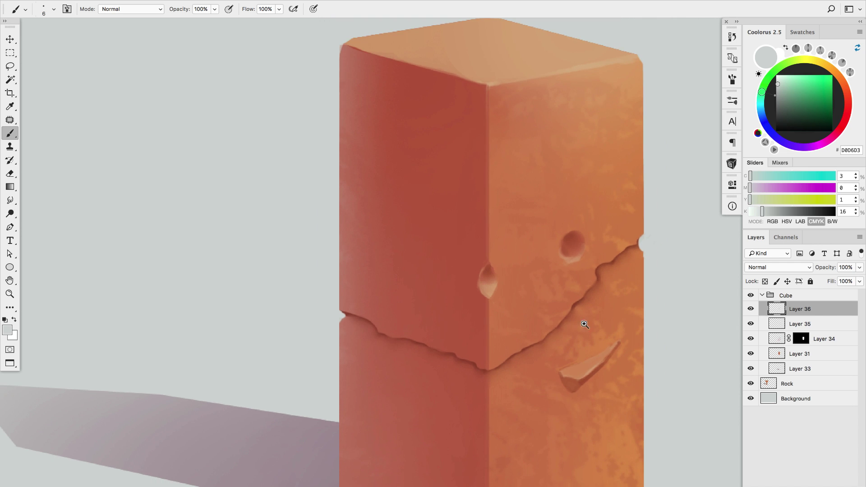
- Paint a pale D39E76 highlight, sampled from the edge notch, along the crack's lower edge on the orange face
{"action": "scroll", "coordinate": [551, 325], "scroll_direction": "up", "scroll_amount": 1}
{"action": "left_click", "coordinate": [492, 289], "text": "alt"}
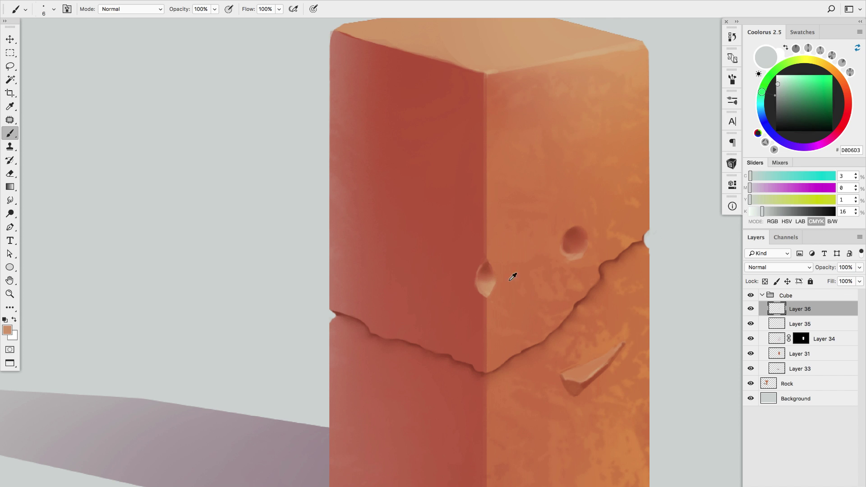
{"action": "scroll", "coordinate": [507, 368], "scroll_direction": "up", "scroll_amount": 1}
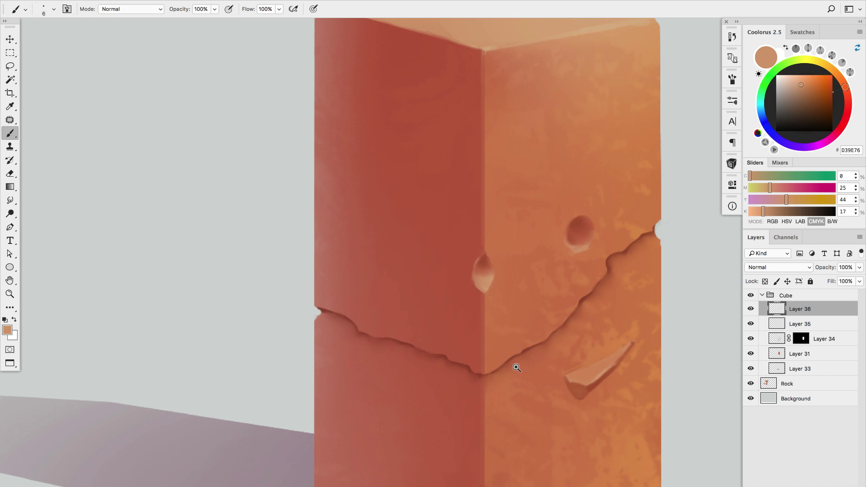
{"action": "mouse_move", "coordinate": [507, 370]}
{"action": "left_mouse_down"}
{"action": "mouse_move", "coordinate": [485, 381]}
{"action": "mouse_move", "coordinate": [471, 374]}
{"action": "mouse_move", "coordinate": [480, 379]}
{"action": "mouse_move", "coordinate": [510, 364]}
{"action": "mouse_move", "coordinate": [494, 374]}
{"action": "mouse_move", "coordinate": [537, 347]}
{"action": "left_mouse_up"}
{"action": "left_click_drag", "start_coordinate": [608, 280], "coordinate": [614, 263]}
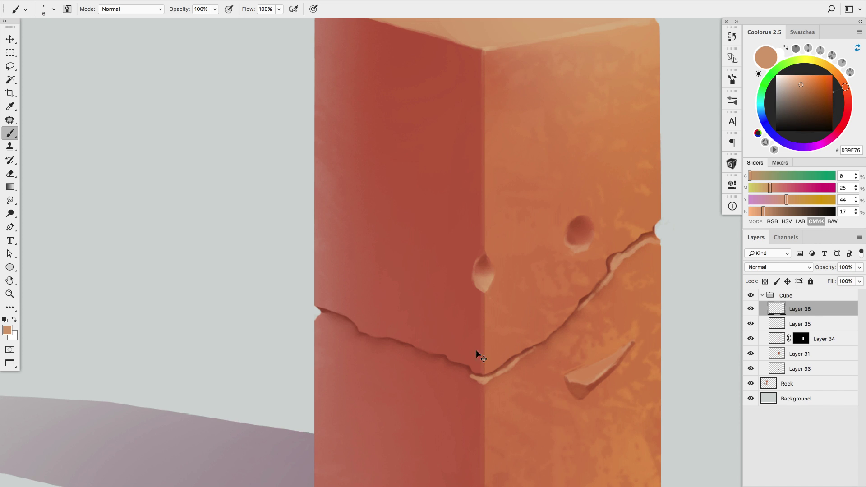
- Continue the crack's lower highlight across the dark red face with sampled orange tones, and touch up its left notch with D0D6D3 and C29C91
{"action": "left_click", "coordinate": [470, 364], "text": "alt"}
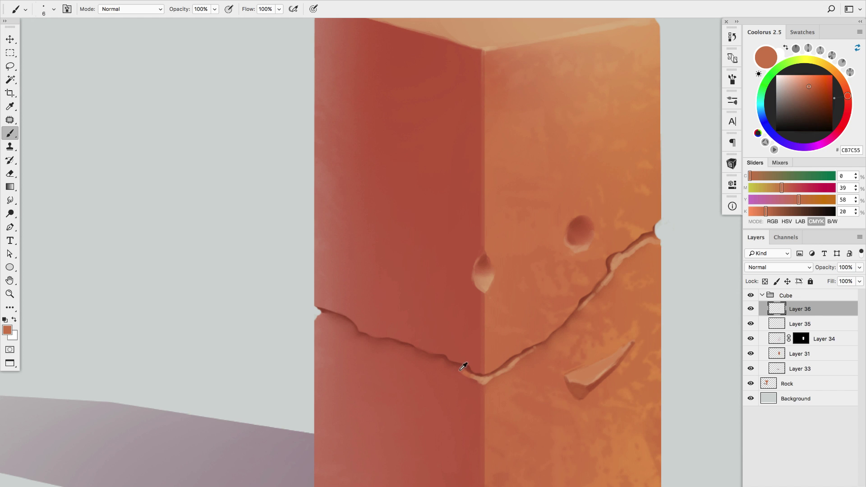
{"action": "mouse_move", "coordinate": [461, 369]}
{"action": "left_mouse_down"}
{"action": "mouse_move", "coordinate": [439, 361]}
{"action": "mouse_move", "coordinate": [453, 363]}
{"action": "left_mouse_up"}
{"action": "mouse_move", "coordinate": [443, 359]}
{"action": "left_mouse_down"}
{"action": "mouse_move", "coordinate": [391, 334]}
{"action": "mouse_move", "coordinate": [364, 334]}
{"action": "mouse_move", "coordinate": [375, 339]}
{"action": "mouse_move", "coordinate": [387, 339]}
{"action": "mouse_move", "coordinate": [352, 323]}
{"action": "left_mouse_up"}
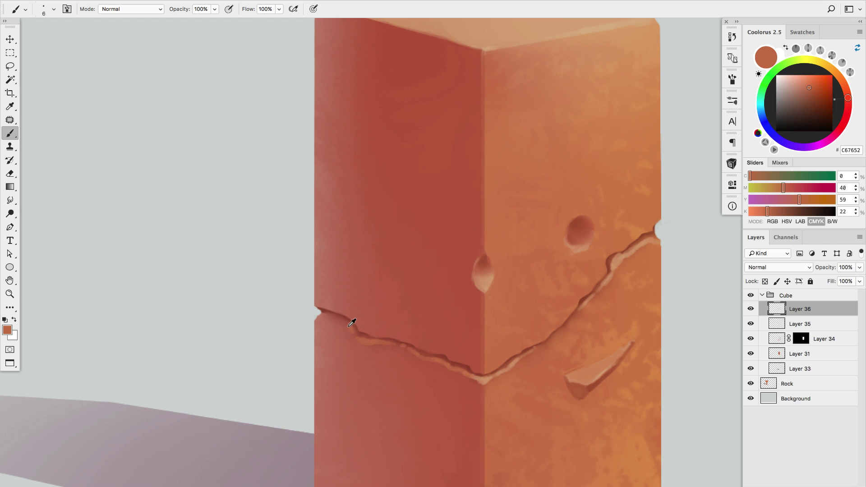
{"action": "left_click", "coordinate": [315, 310], "text": "alt"}
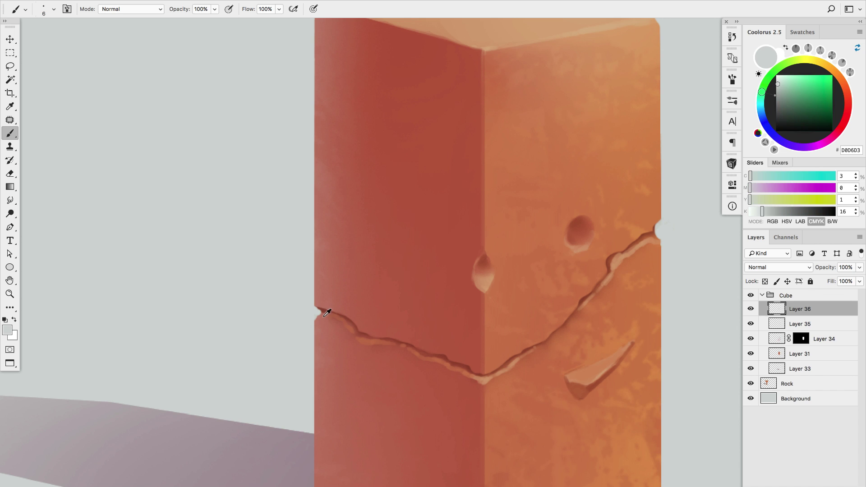
{"action": "left_click", "coordinate": [328, 315], "text": "alt"}
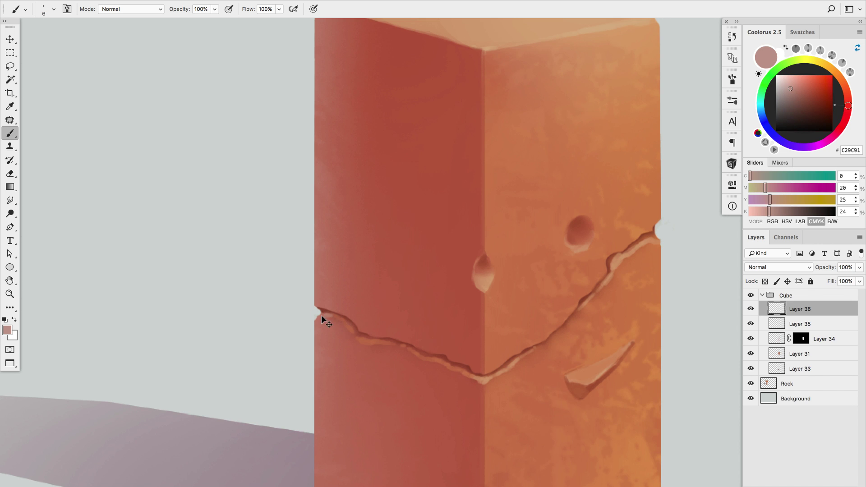
- Refine the crack's highlight on the orange face with sampled orange CA8D68
{"action": "scroll", "coordinate": [392, 339], "scroll_direction": "down", "scroll_amount": 3}
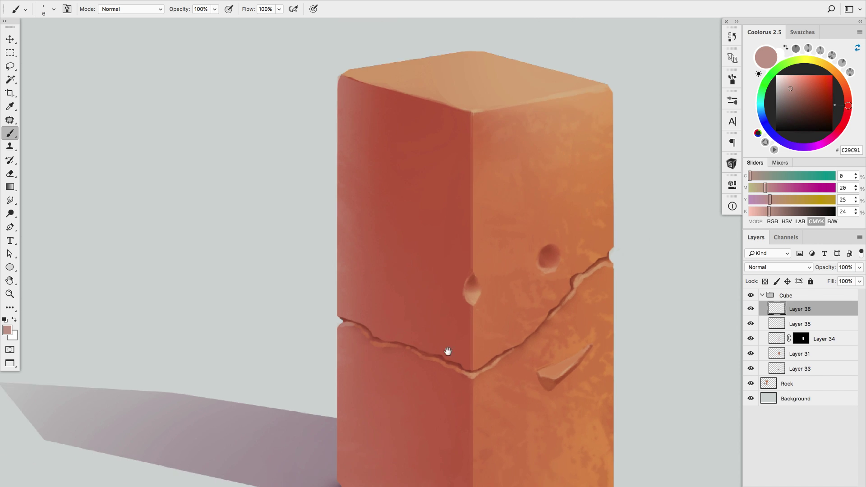
{"action": "scroll", "coordinate": [537, 348], "scroll_direction": "down", "scroll_amount": 2}
{"action": "left_click_drag", "start_coordinate": [531, 343], "coordinate": [527, 305]}
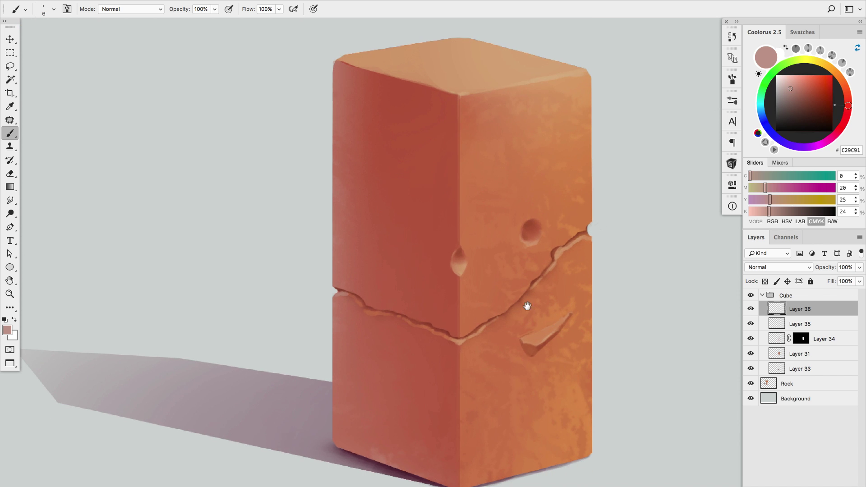
{"action": "scroll", "coordinate": [507, 307], "scroll_direction": "up", "scroll_amount": 2}
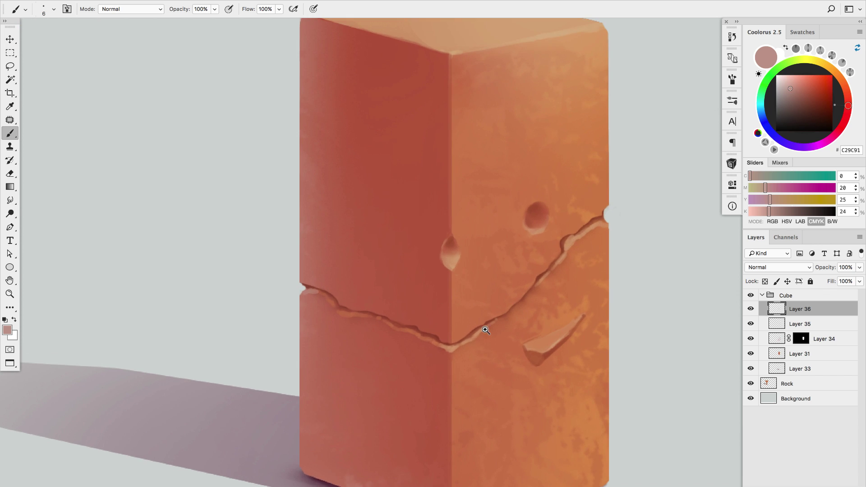
{"action": "left_click", "coordinate": [475, 336], "text": "alt"}
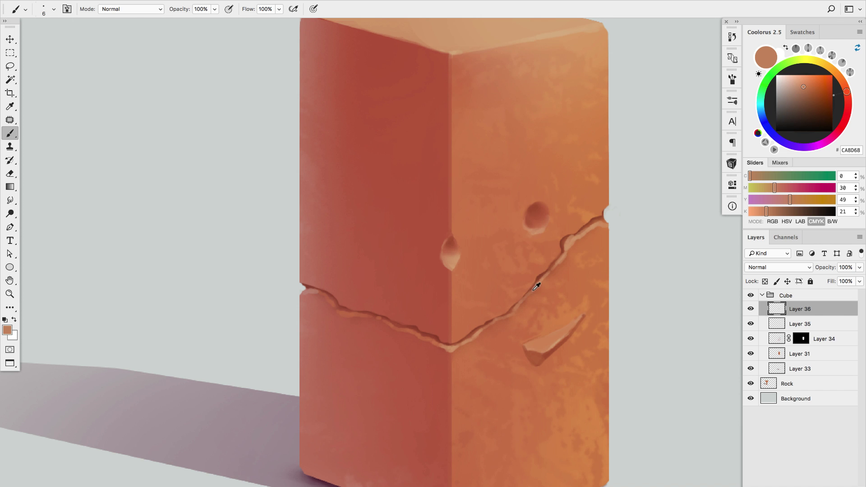
{"action": "scroll", "coordinate": [543, 280], "scroll_direction": "down", "scroll_amount": 2}
{"action": "scroll", "coordinate": [530, 321], "scroll_direction": "up", "scroll_amount": 2}
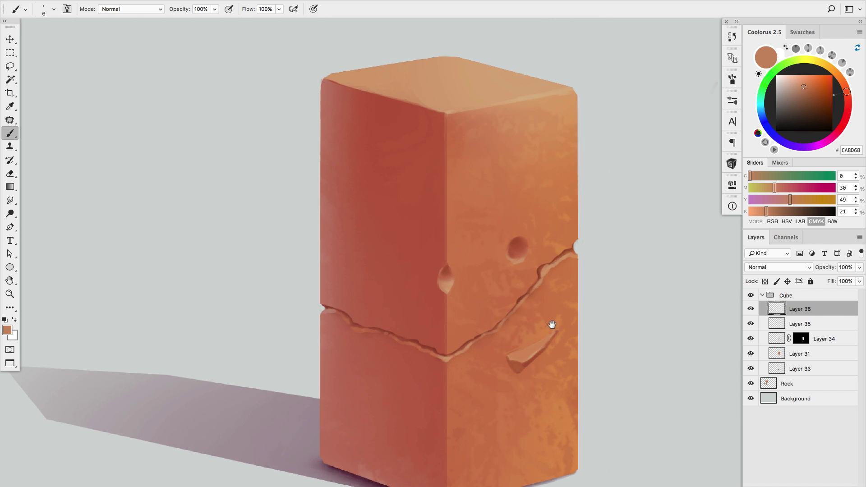
- Mark the edge notch and the chip with temporary brush strokes, and undo the marks
{"action": "scroll", "coordinate": [535, 319], "scroll_direction": "down", "scroll_amount": 4}
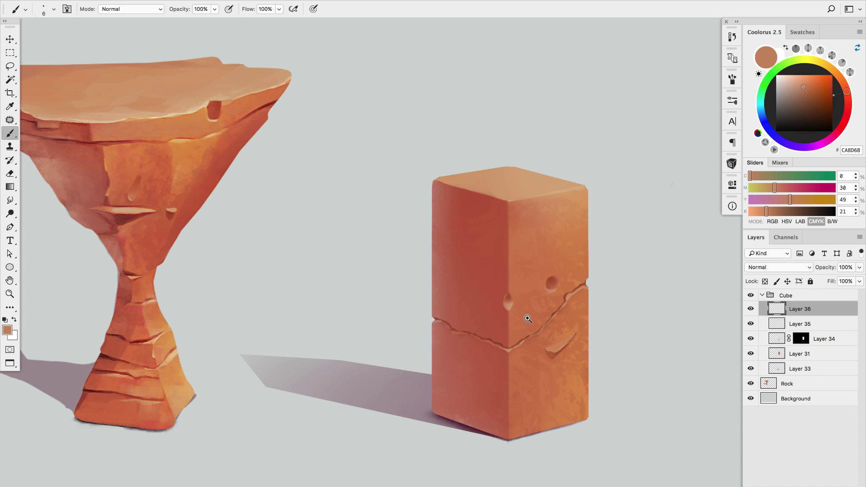
{"action": "scroll", "coordinate": [529, 320], "scroll_direction": "up", "scroll_amount": 2}
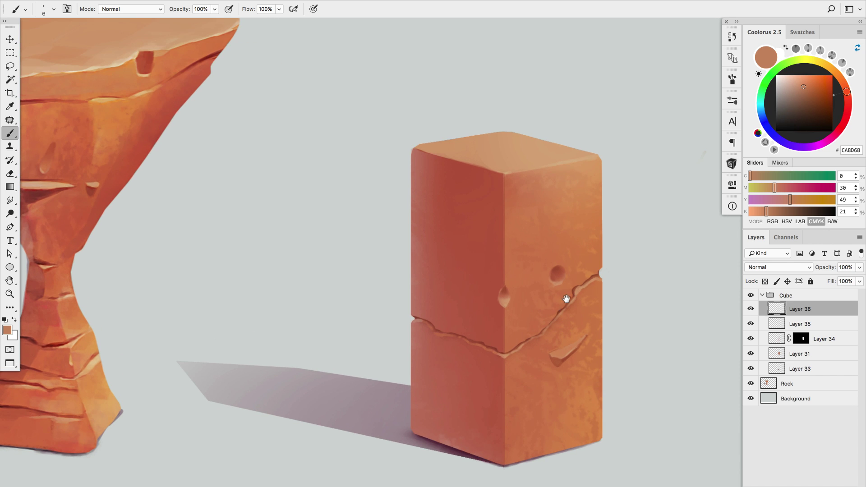
{"action": "scroll", "coordinate": [540, 305], "scroll_direction": "left", "scroll_amount": 2}
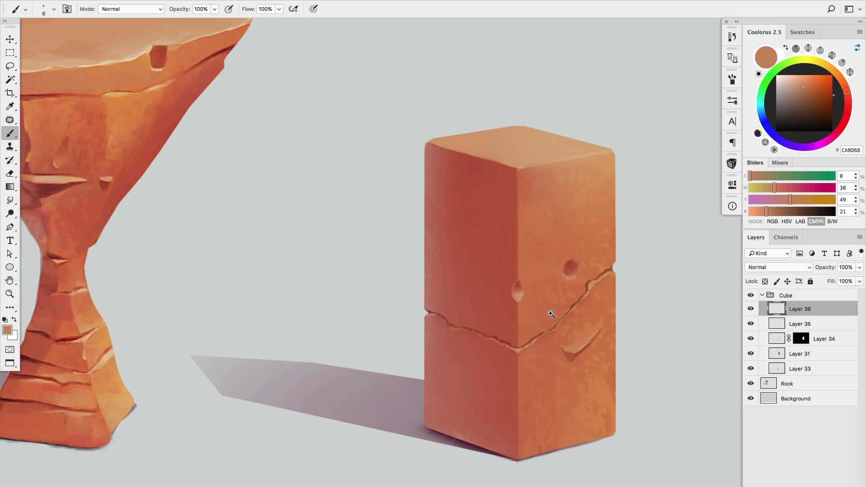
{"action": "scroll", "coordinate": [551, 312], "scroll_direction": "up", "scroll_amount": 2}
{"action": "mouse_move", "coordinate": [515, 262]}
{"action": "left_mouse_down"}
{"action": "mouse_move", "coordinate": [499, 286]}
{"action": "mouse_move", "coordinate": [521, 257]}
{"action": "left_mouse_up"}
{"action": "left_click_drag", "start_coordinate": [587, 370], "coordinate": [615, 333]}
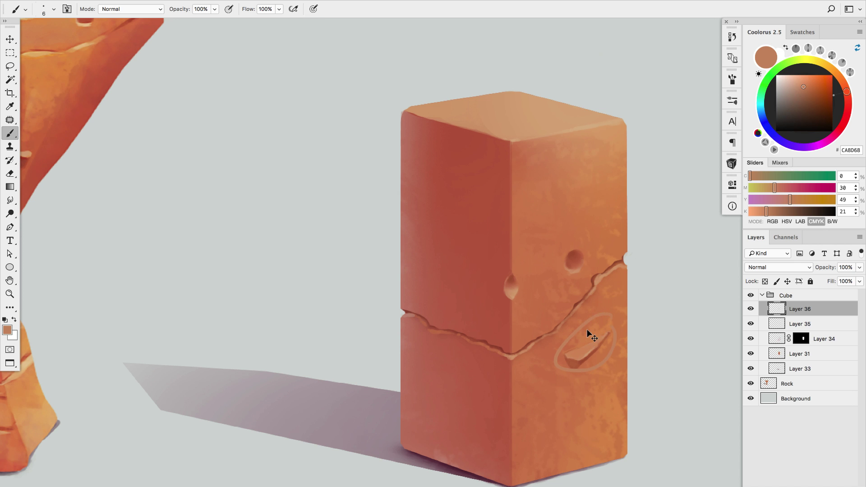
{"action": "scroll", "coordinate": [586, 334], "scroll_direction": "down", "scroll_amount": 3}
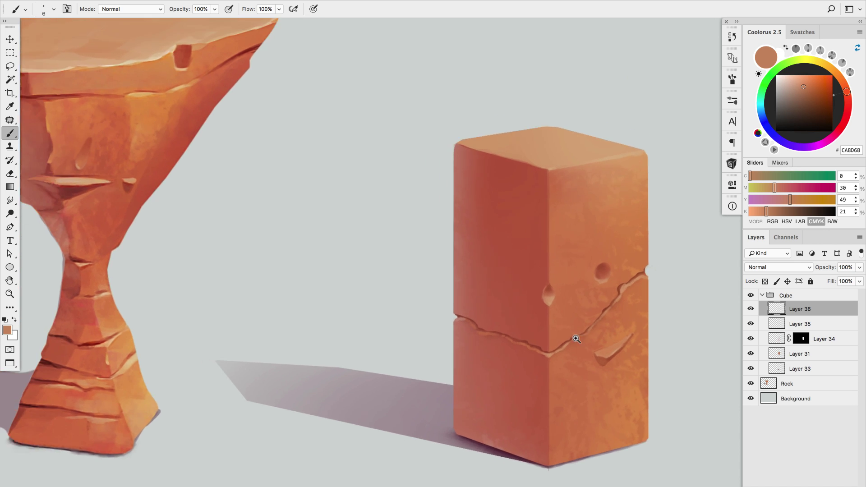
- Compare the block's crack, notches, hole and chip with the details on the painted rock
{"action": "scroll", "coordinate": [576, 339], "scroll_direction": "down", "scroll_amount": 4}
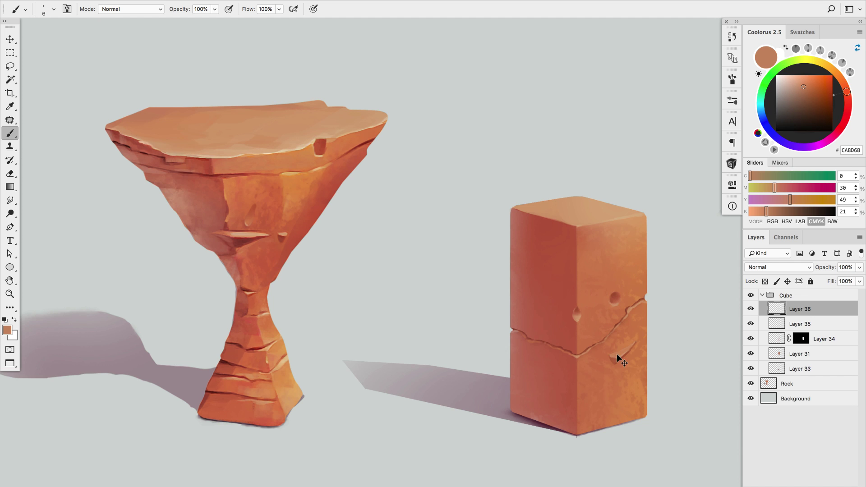
{"action": "left_click", "coordinate": [621, 367]}
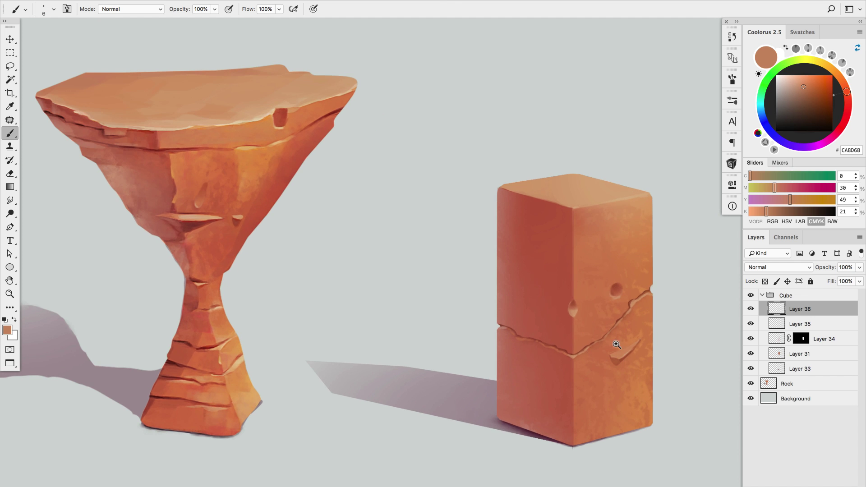
{"action": "key", "text": "v"}
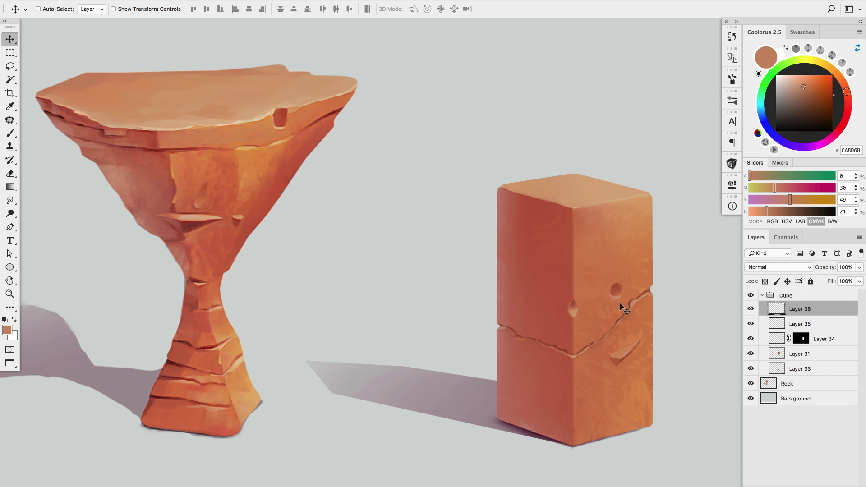
{"action": "scroll", "coordinate": [224, 192], "scroll_direction": "left", "scroll_amount": 3}
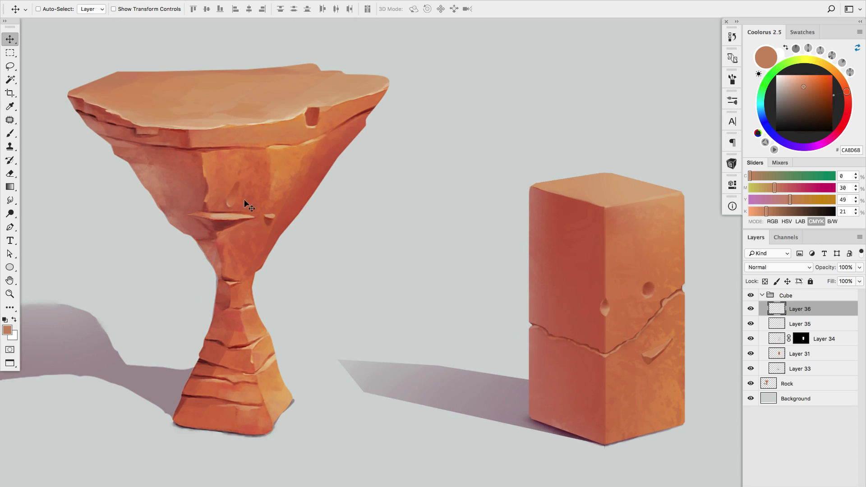
{"action": "scroll", "coordinate": [522, 252], "scroll_direction": "right", "scroll_amount": 4}
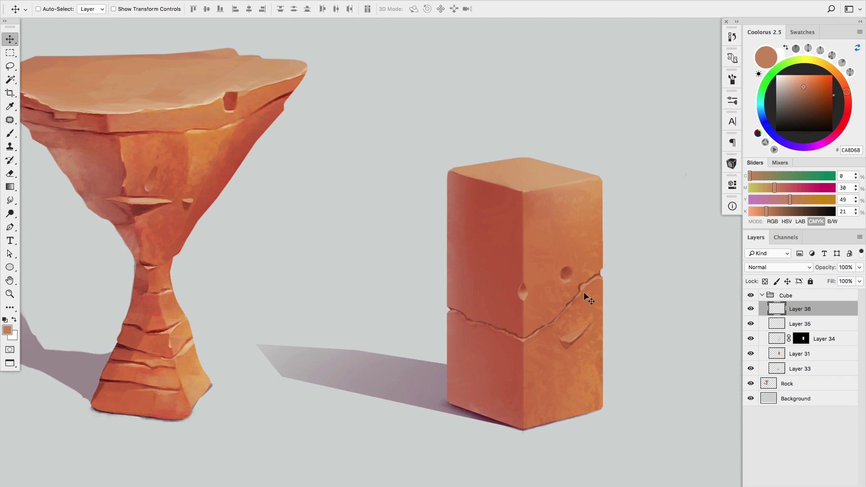